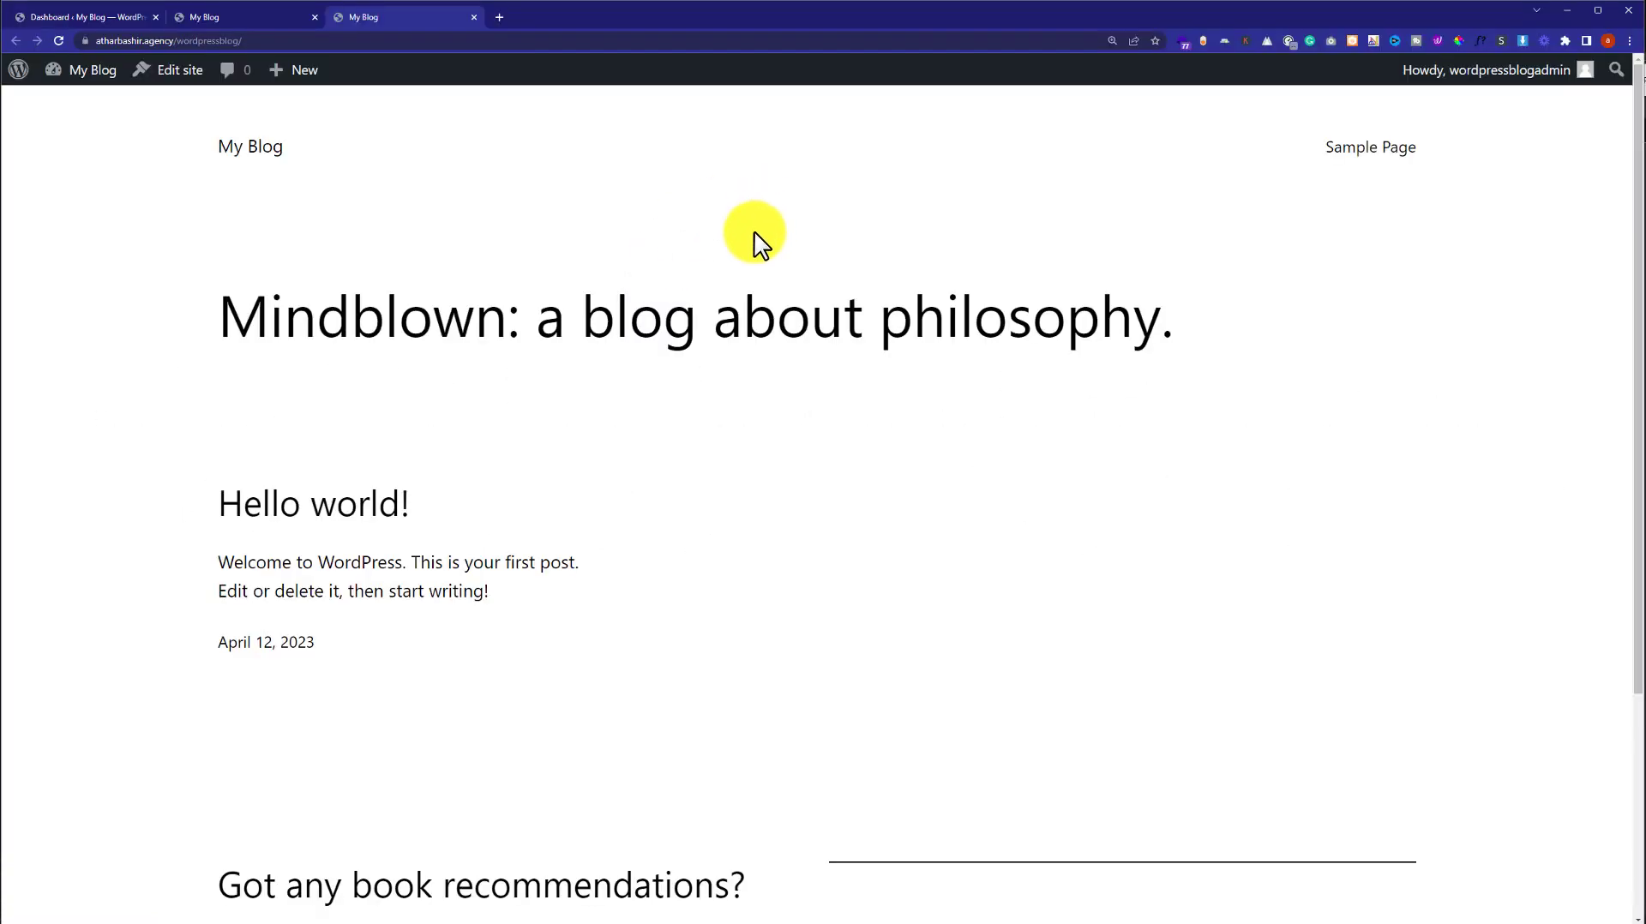
- Compare the default blog front page with the finished business landing page in the second tab
scroll(754, 234, down, 3)
scroll(754, 233, up, 3)
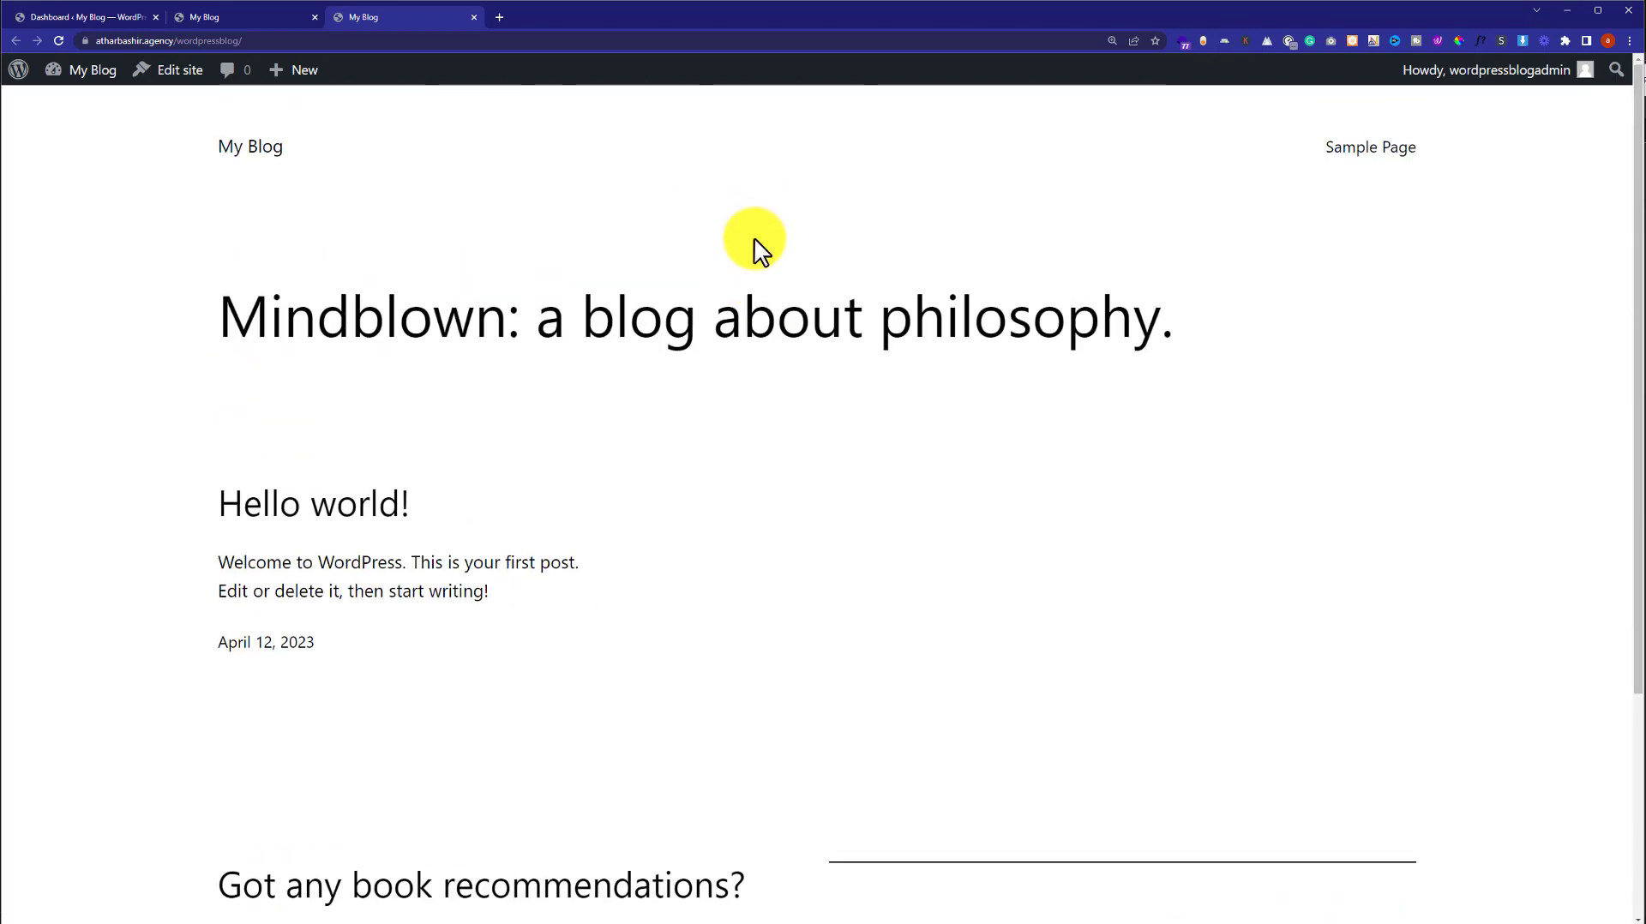
click(250, 14)
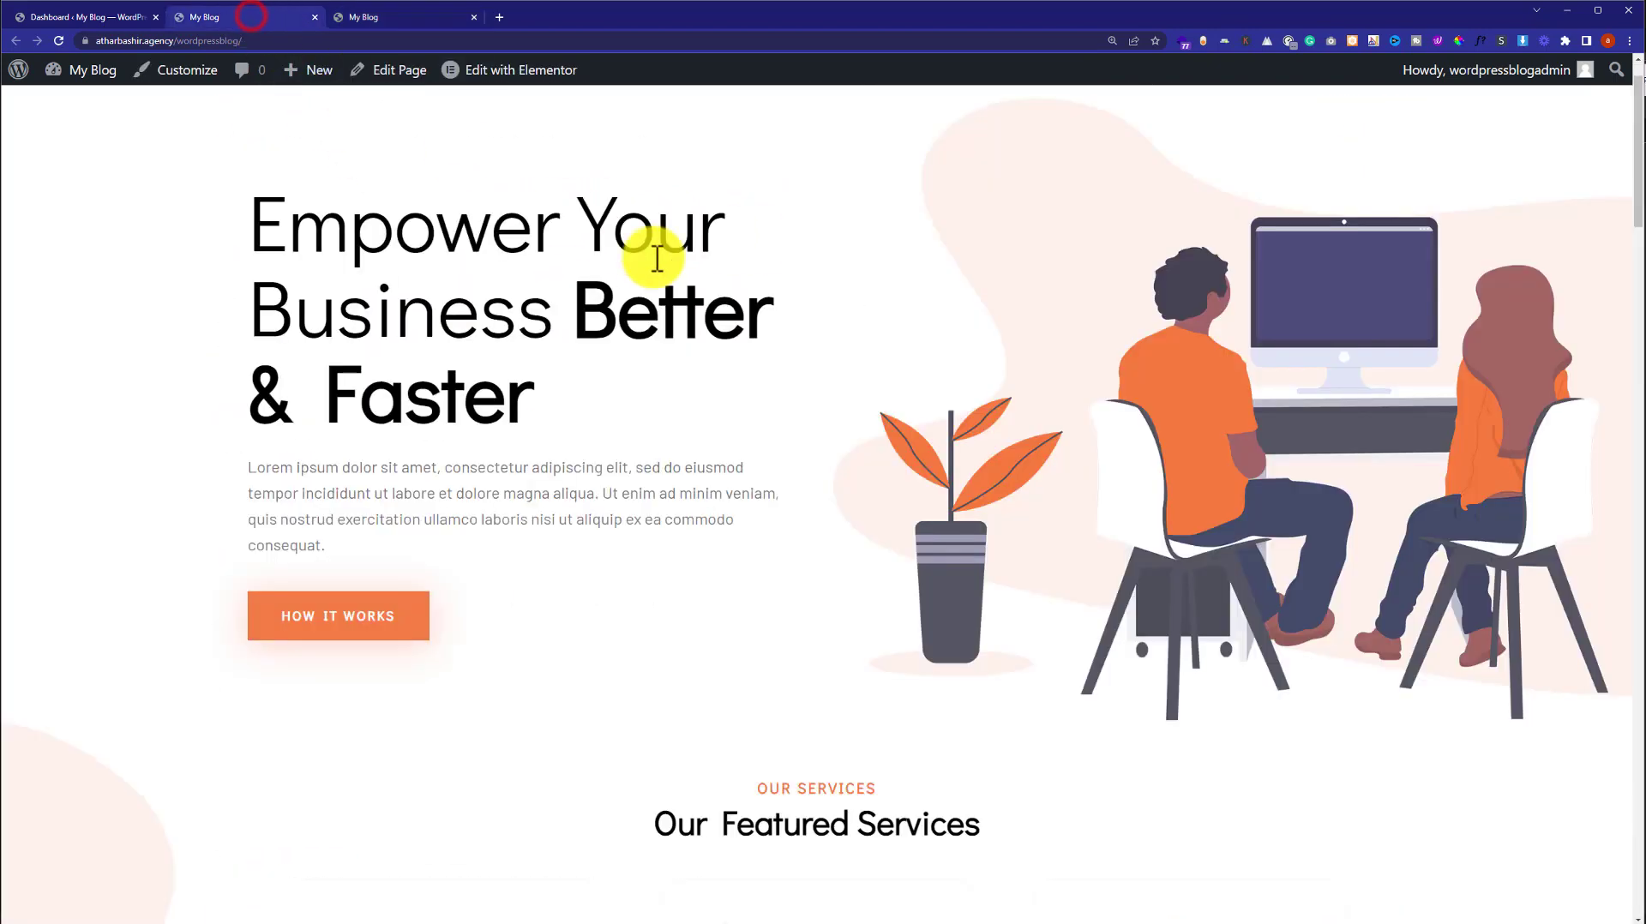
scroll(656, 257, down, 20)
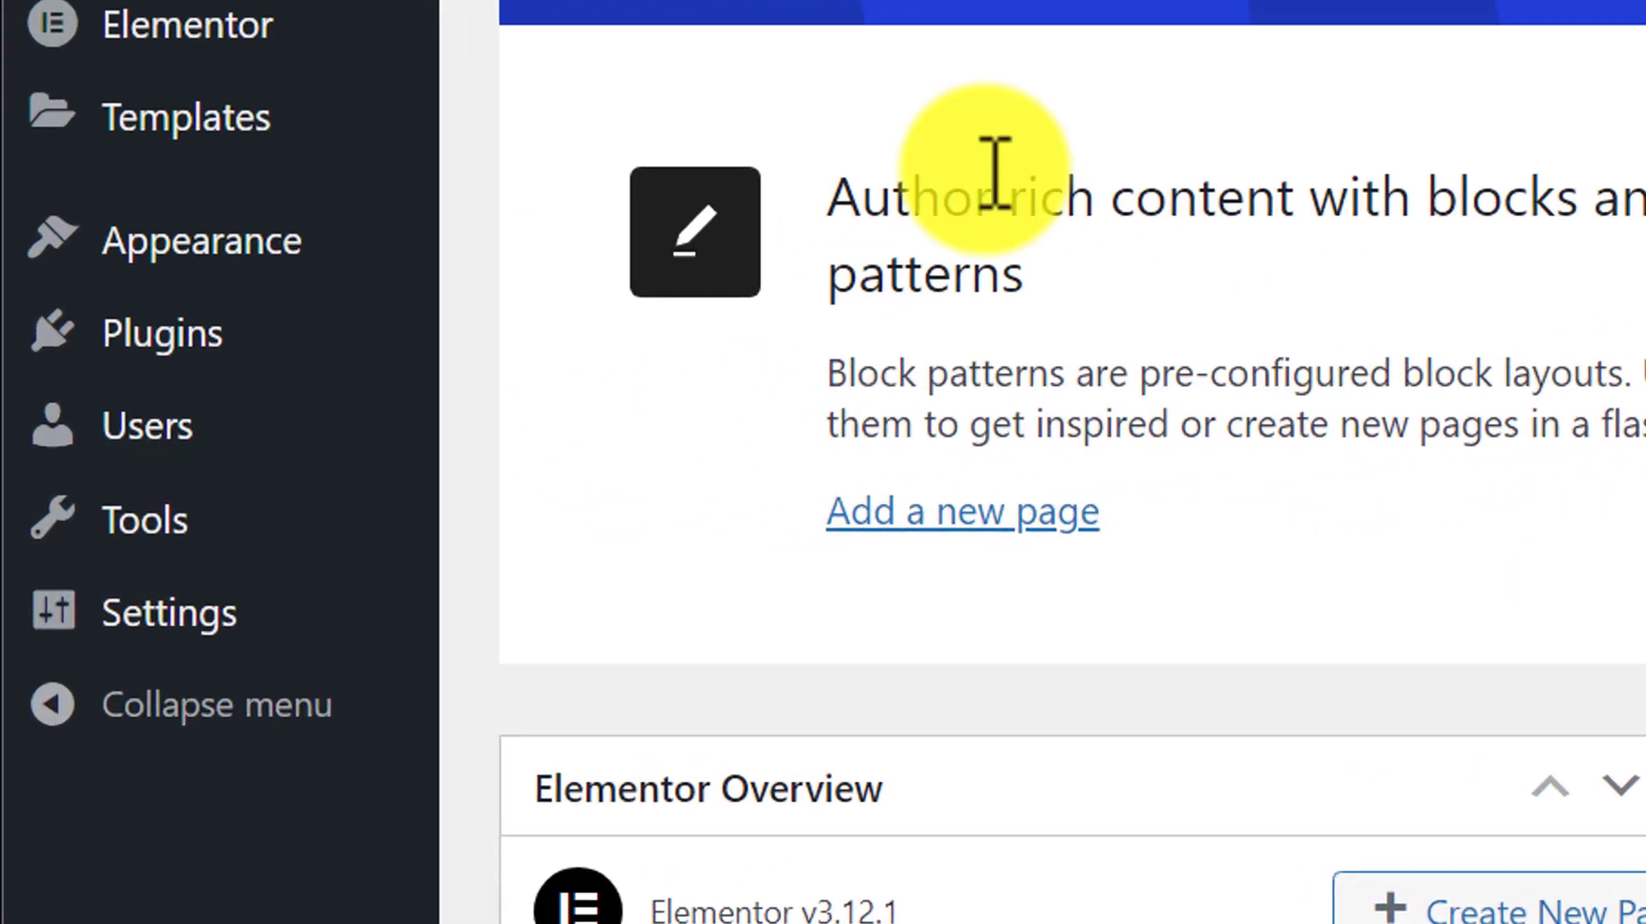
- Search the plugin directory for 'envato', then install and activate Envato Elements
mouse_move(64, 356)
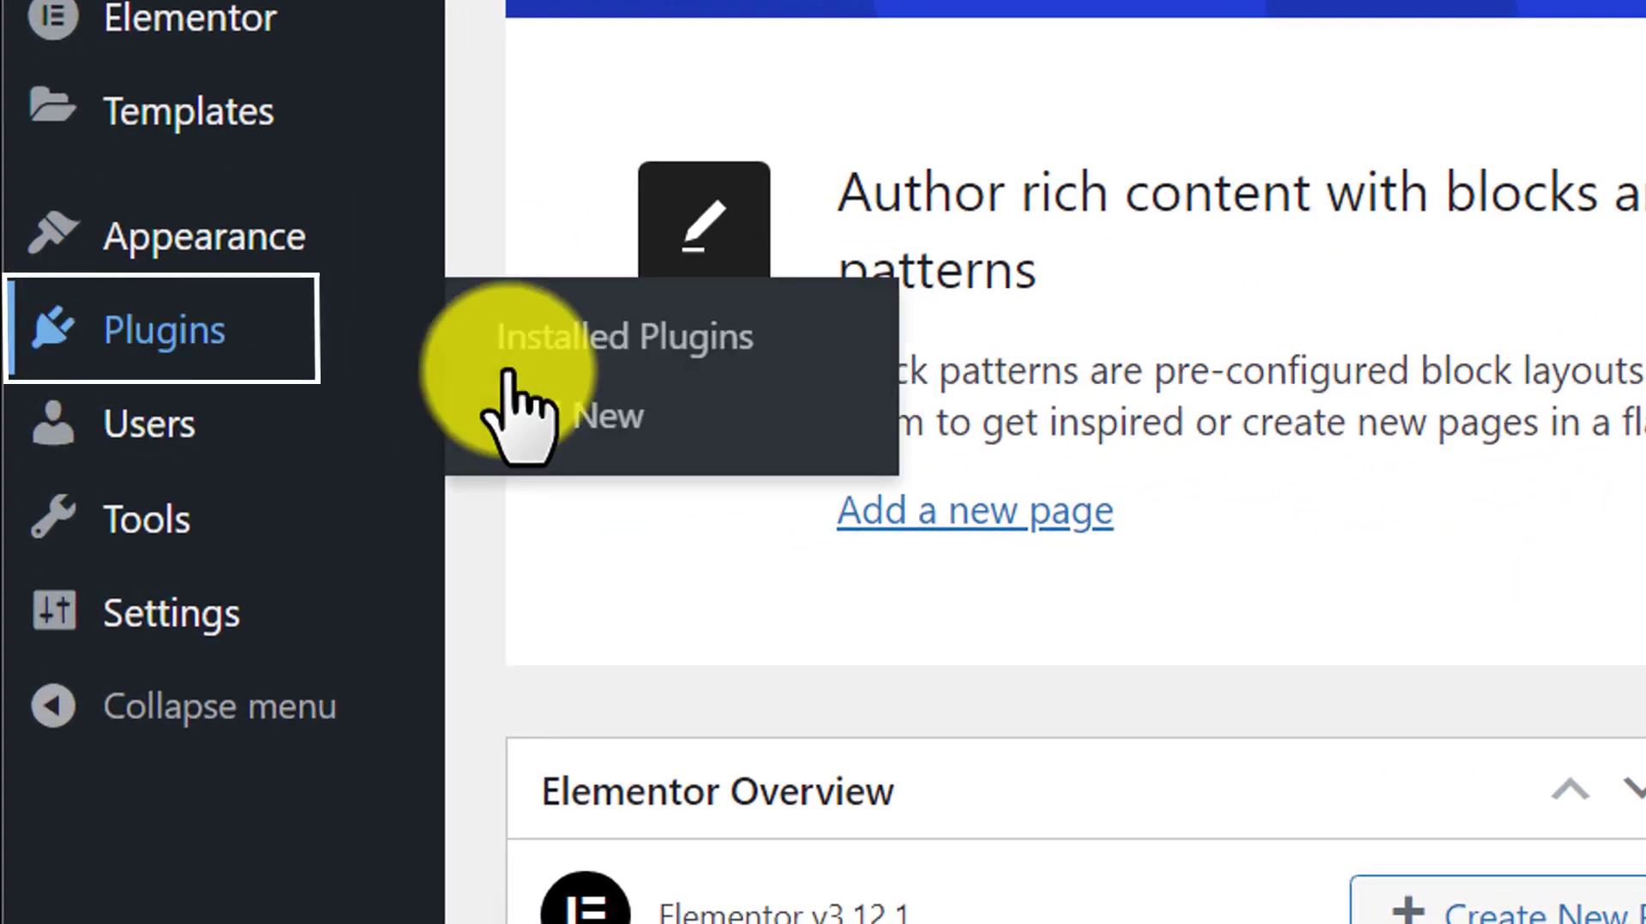
click(531, 417)
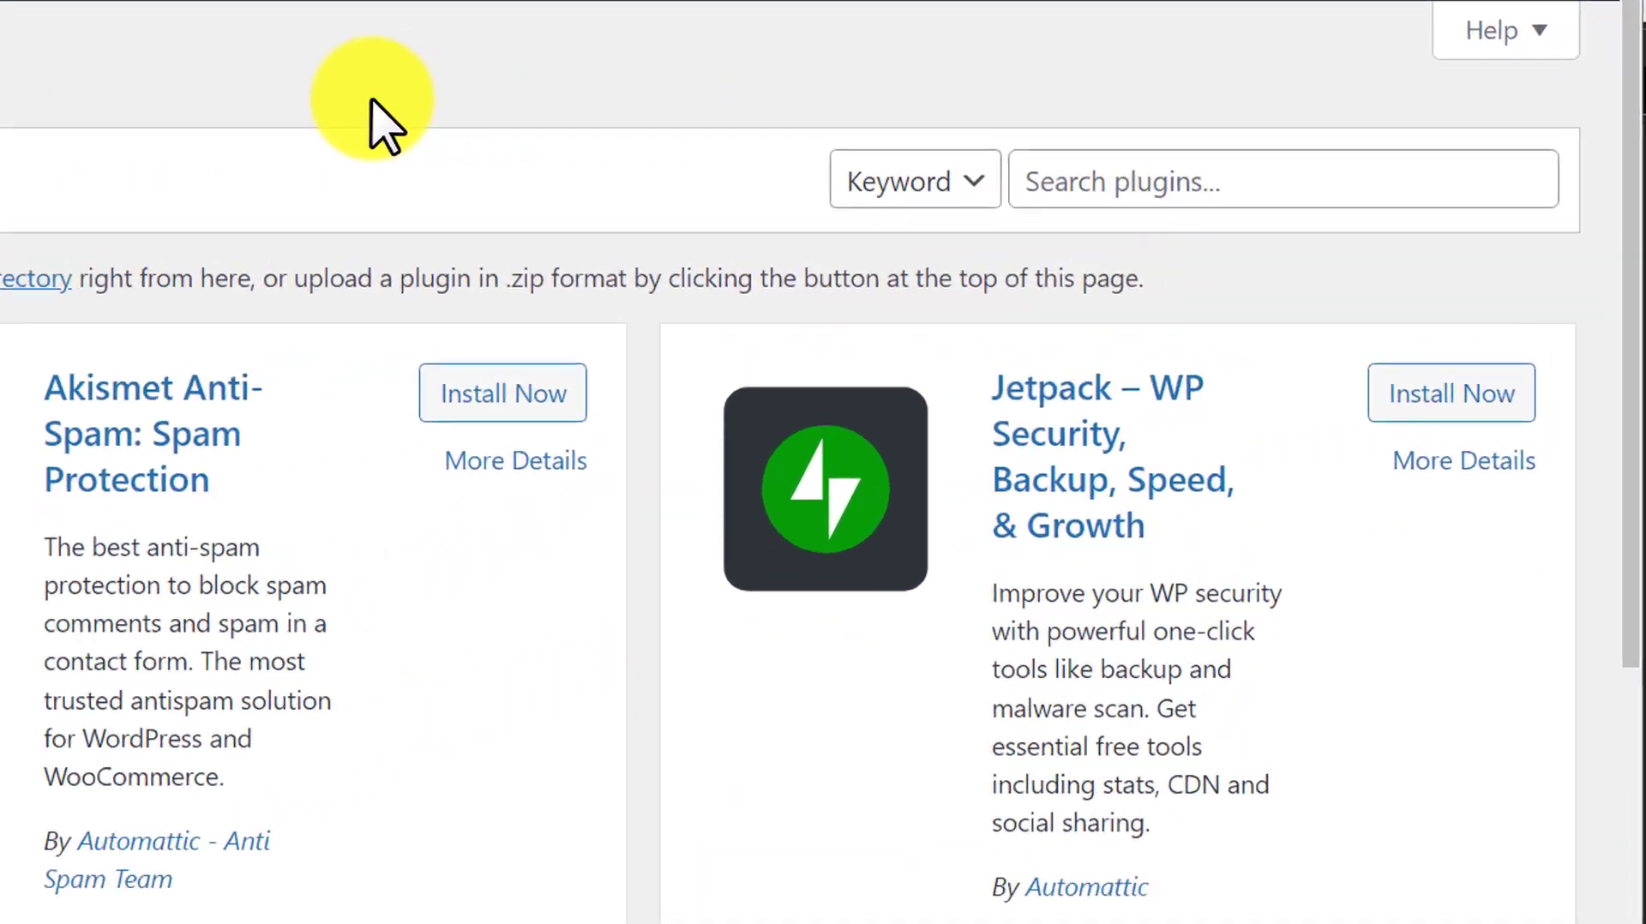
click(1406, 176)
text(envato)
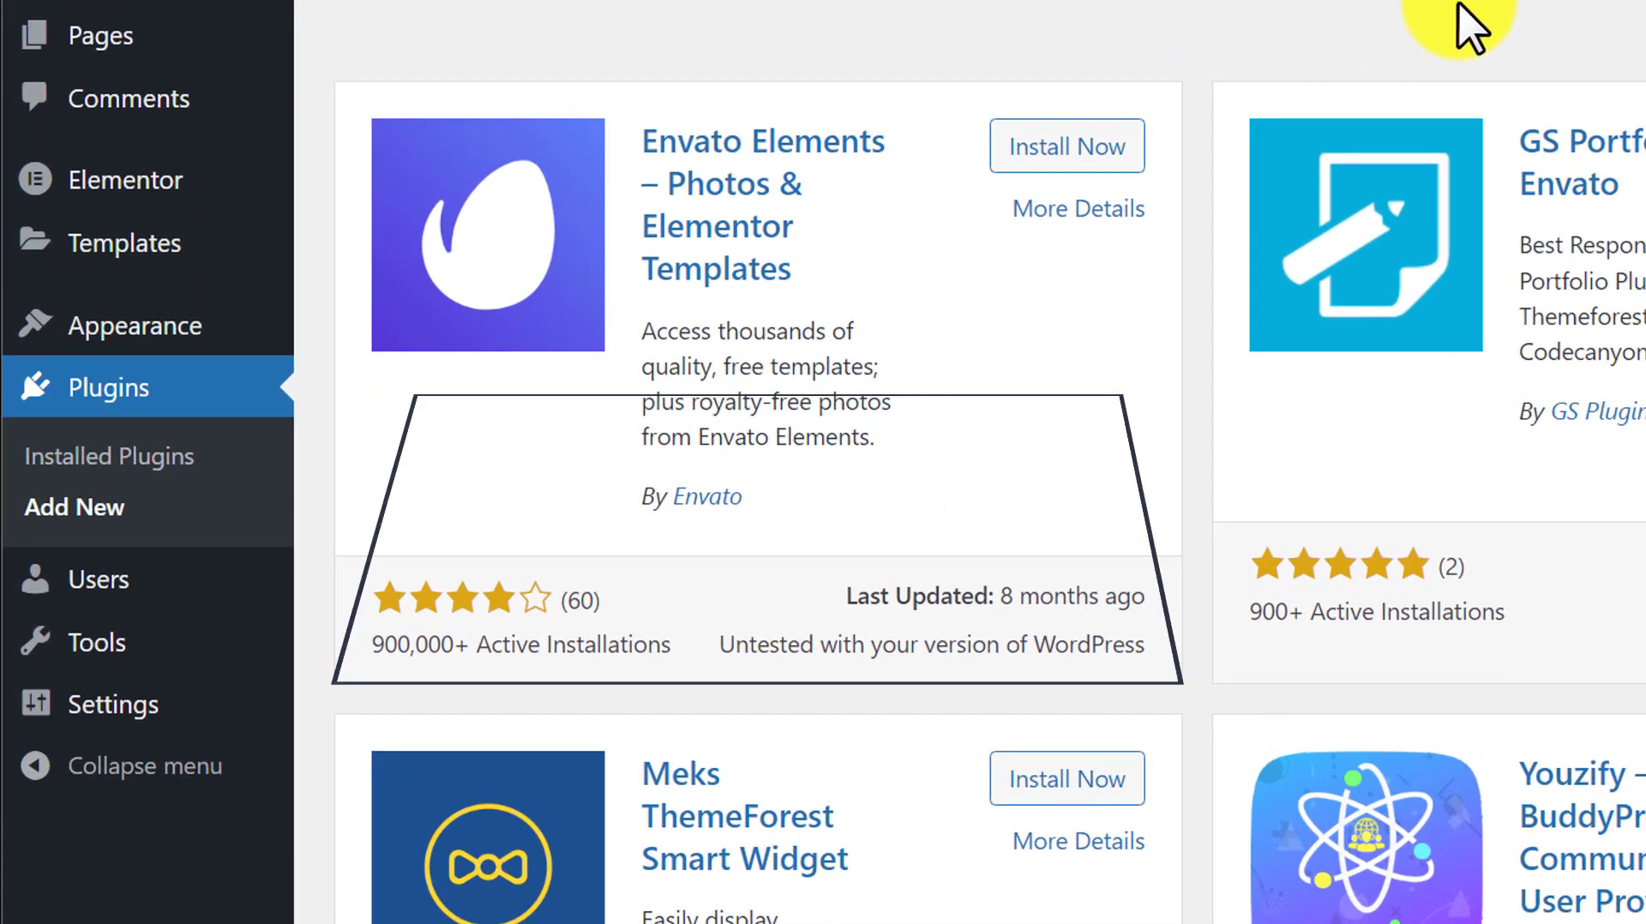
click(1127, 146)
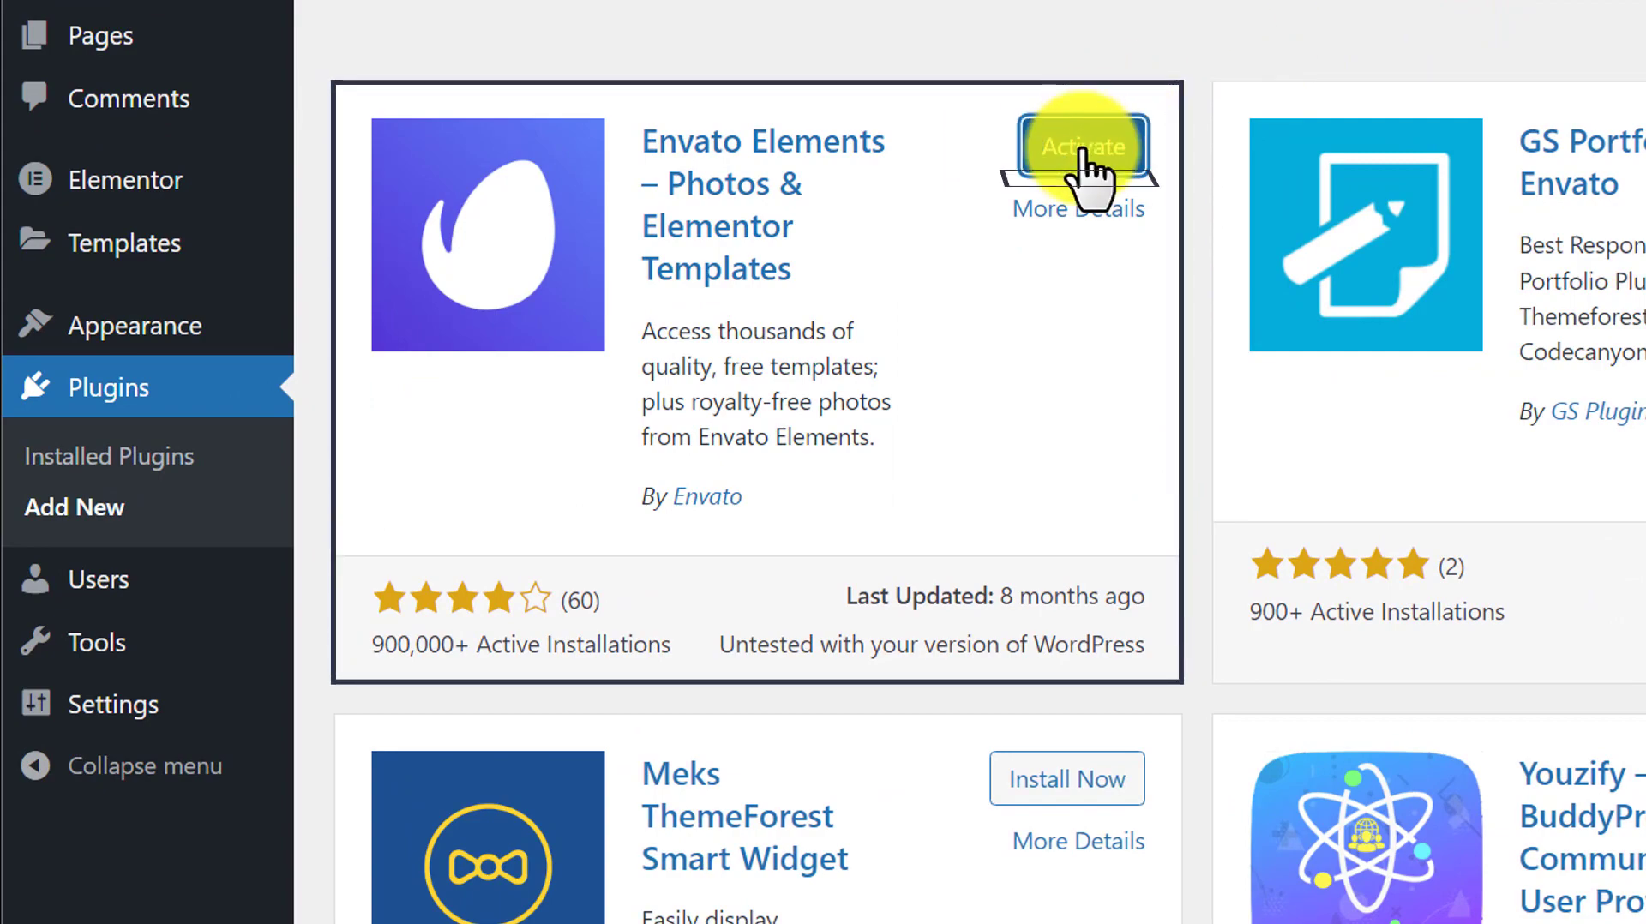
click(1085, 150)
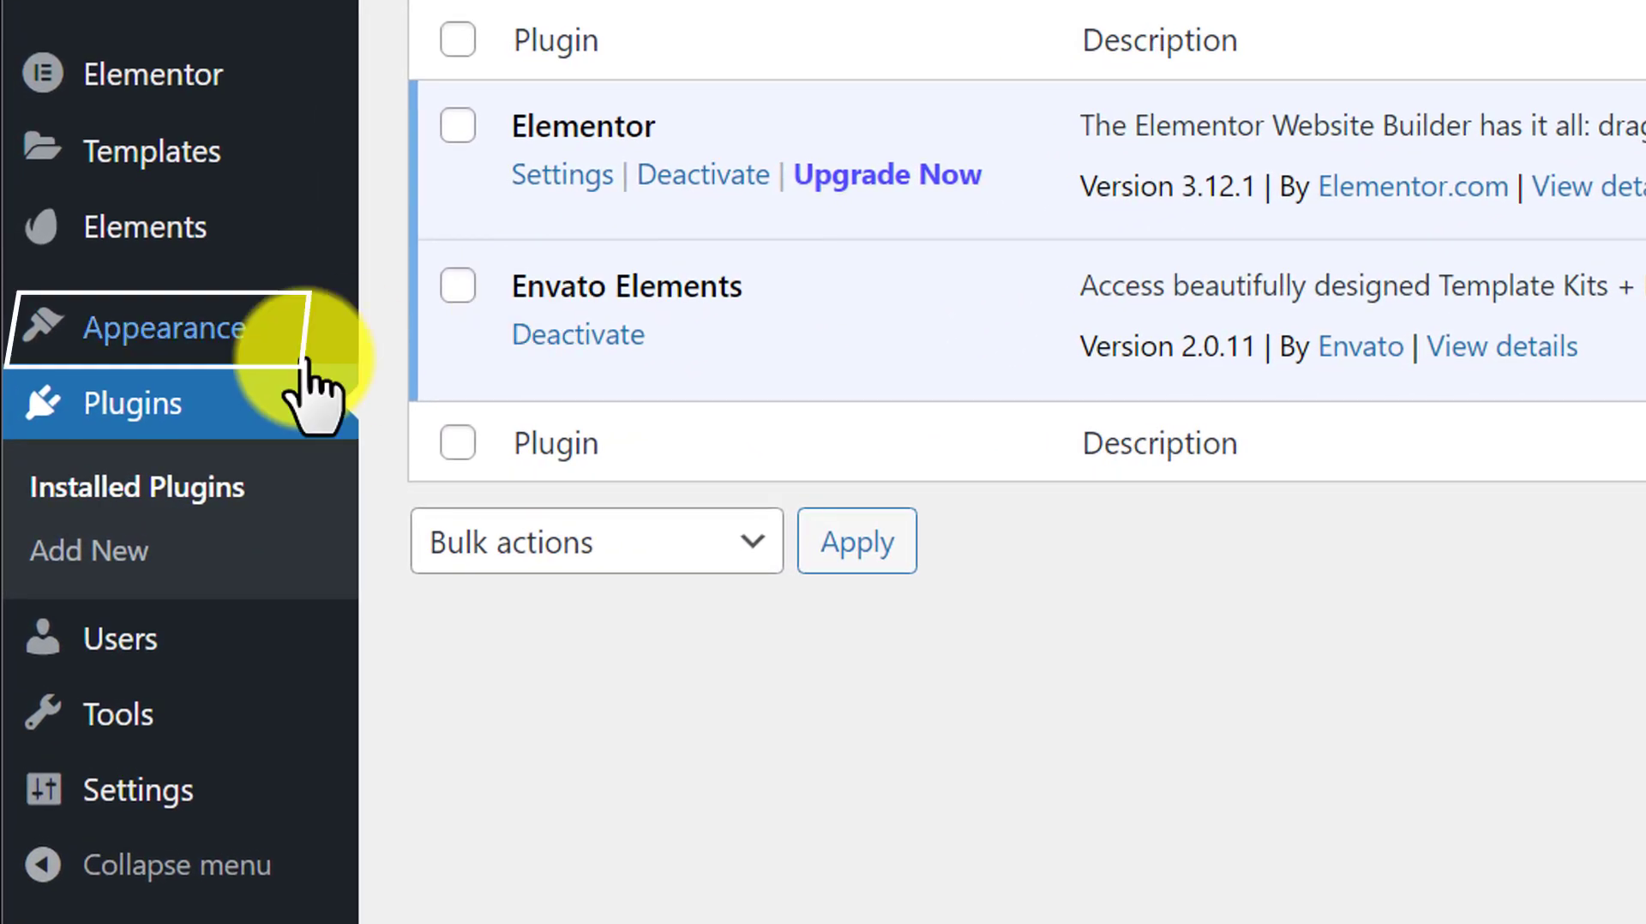
- Install the Hello Elementor theme from the theme directory and activate it
mouse_move(81, 428)
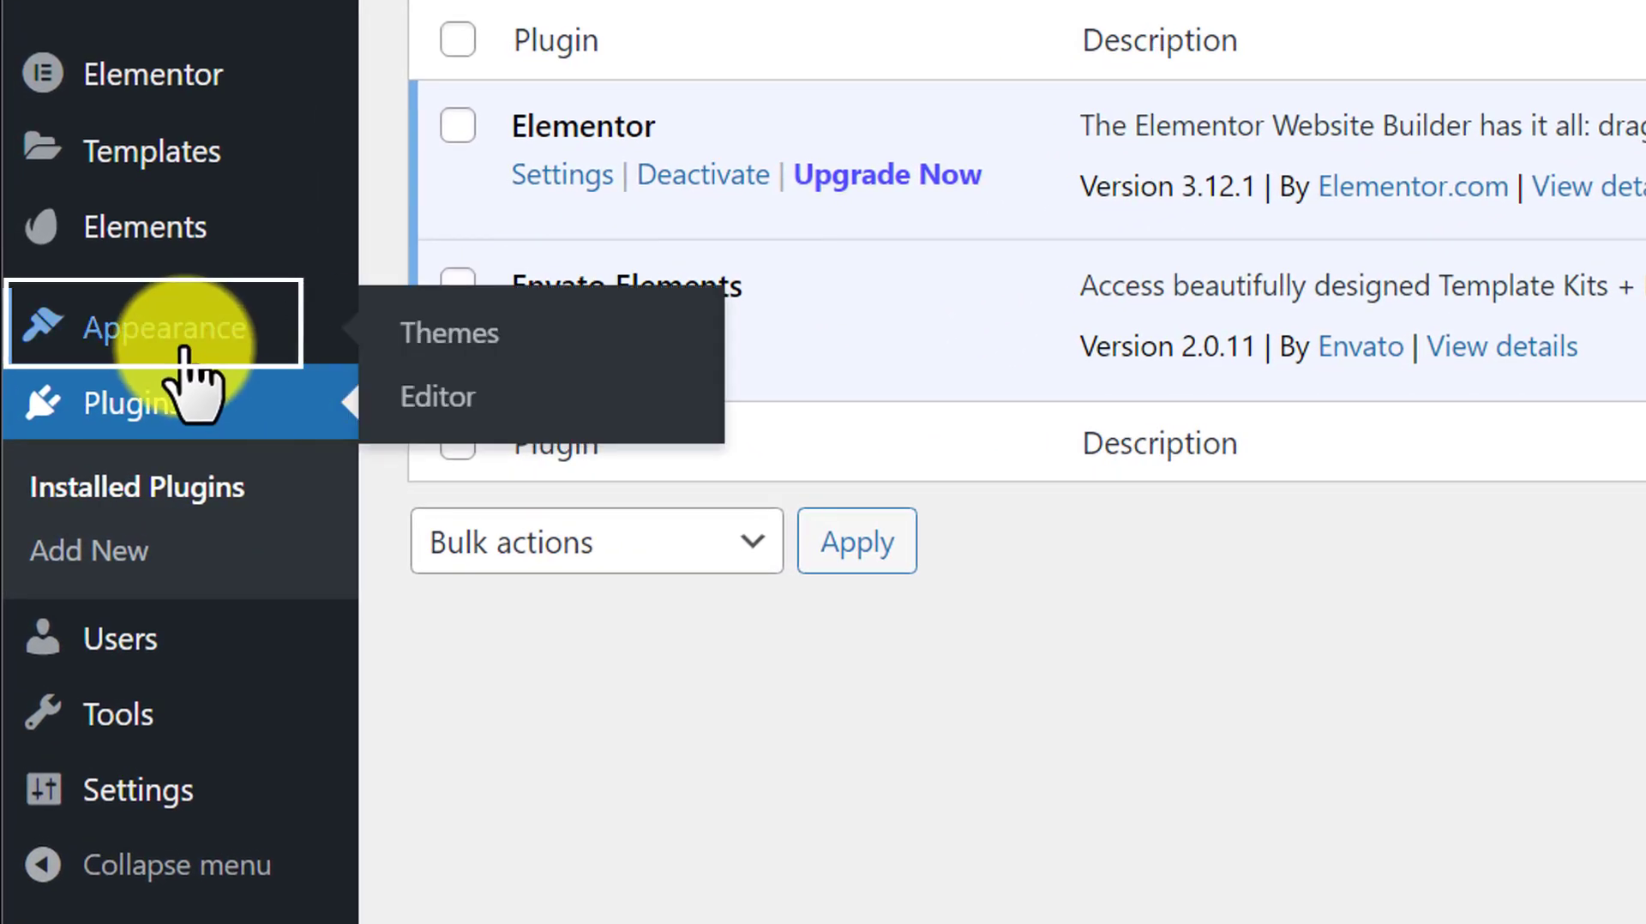
click(435, 333)
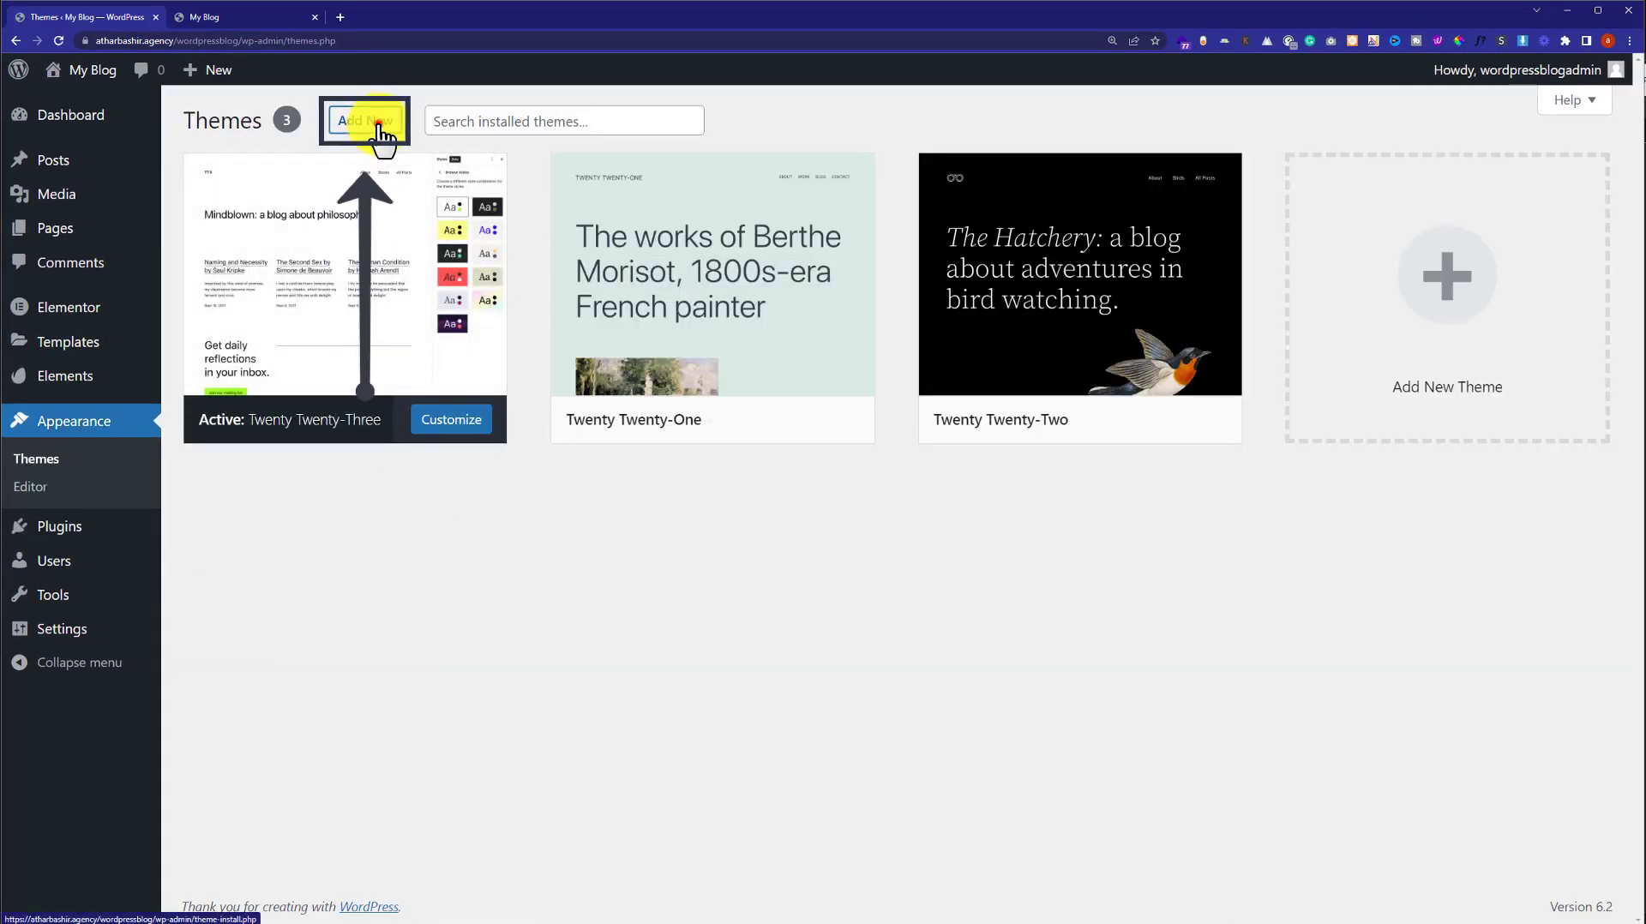
click(378, 129)
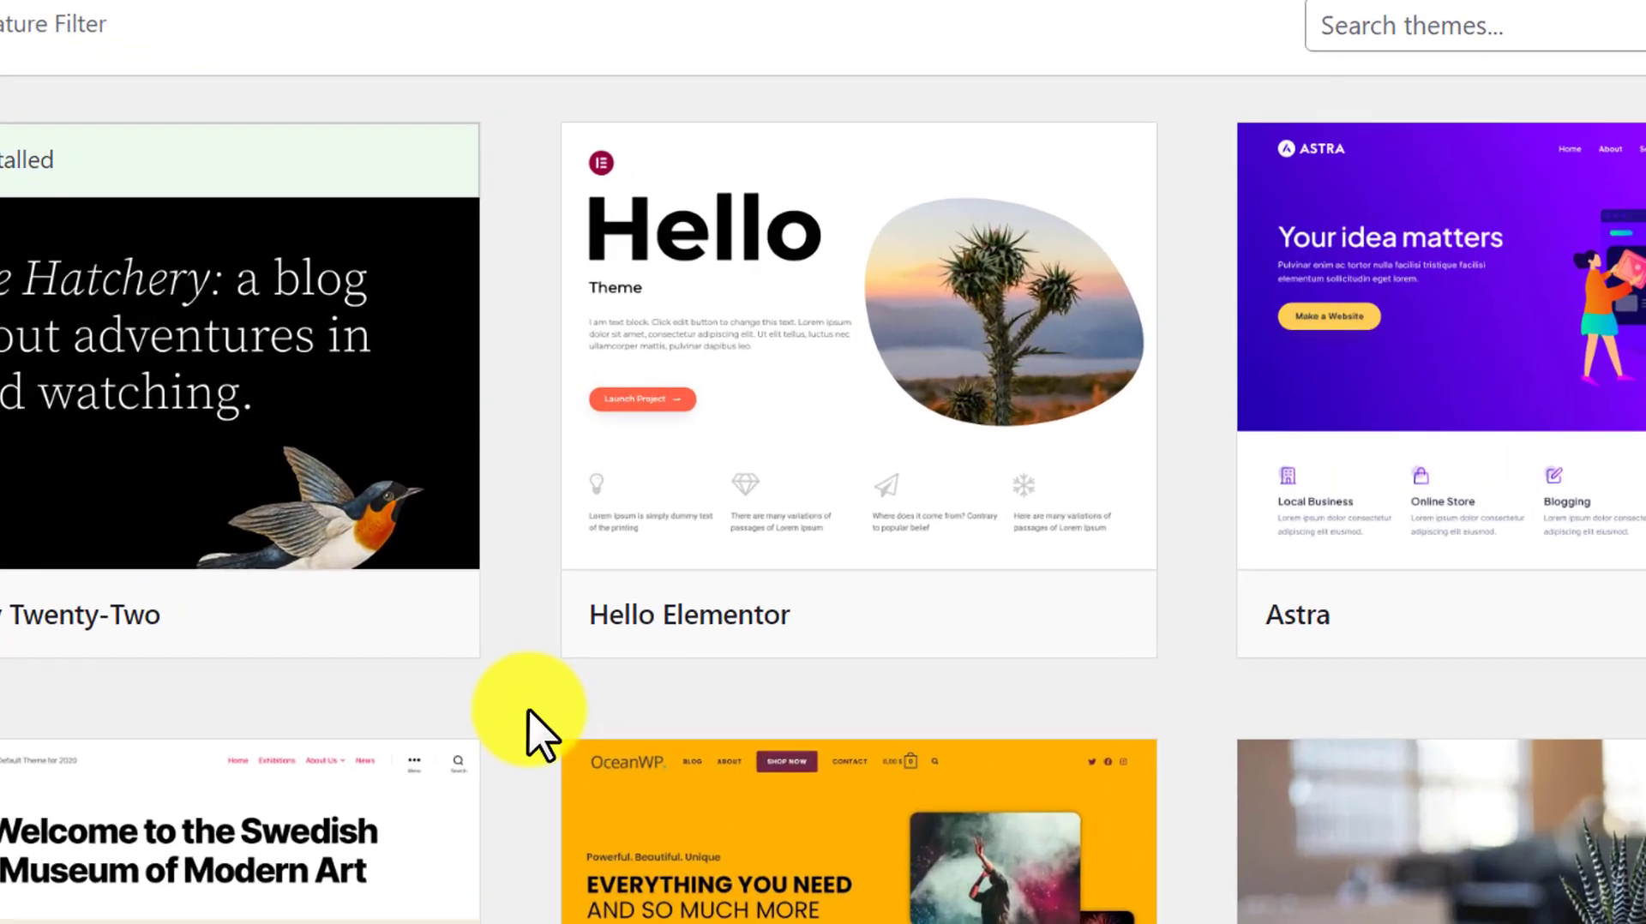
mouse_move(1018, 483)
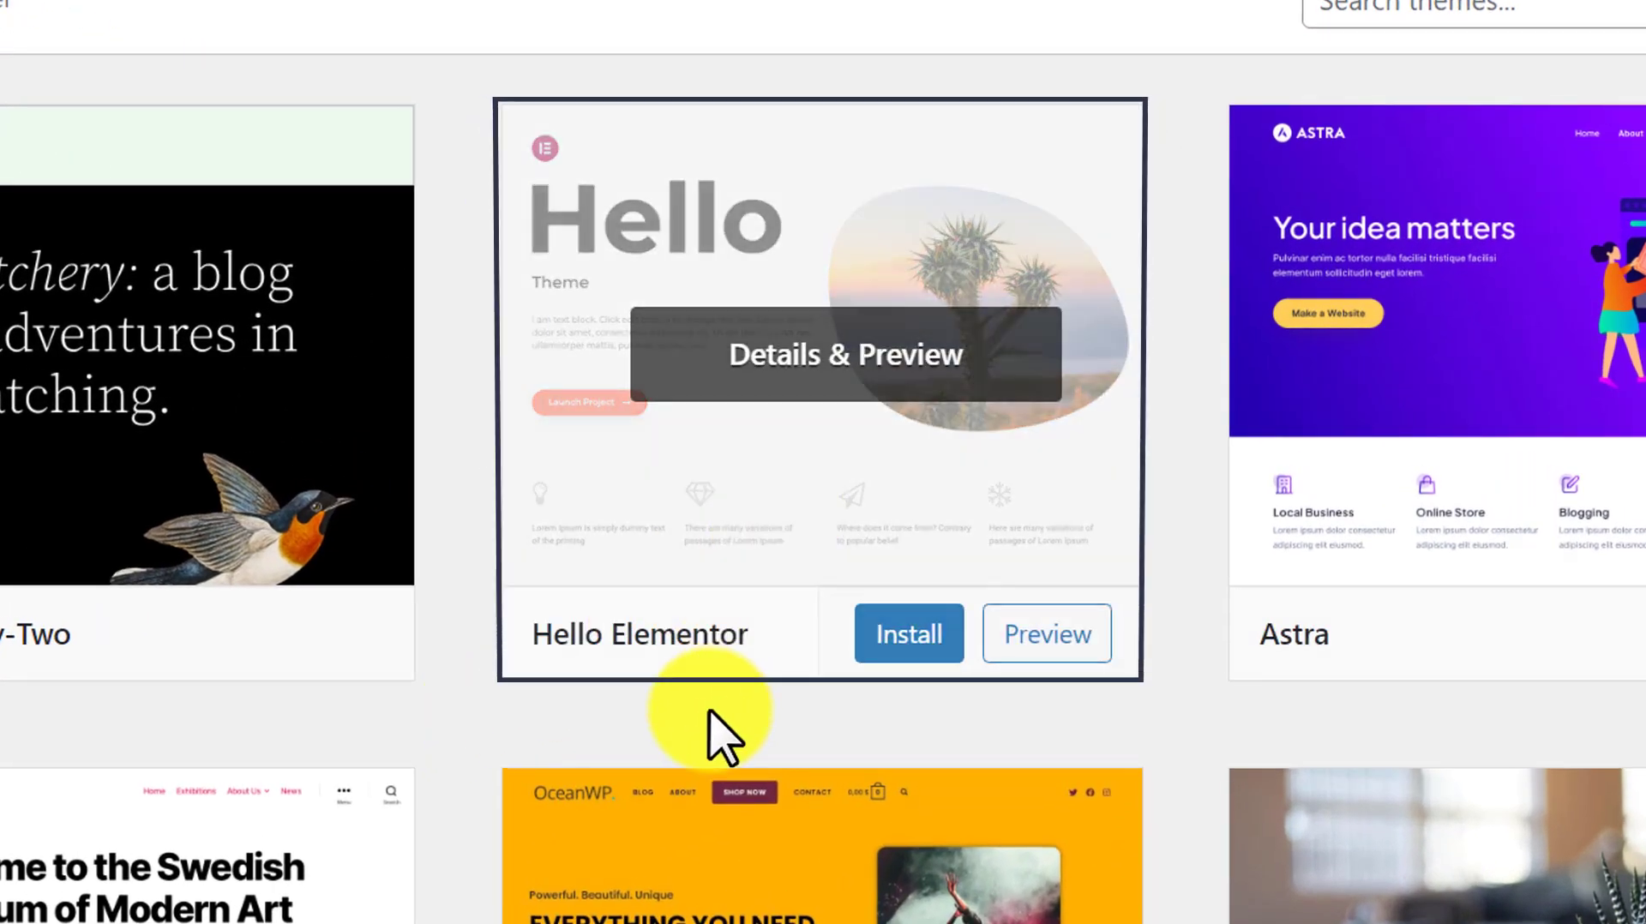
click(915, 634)
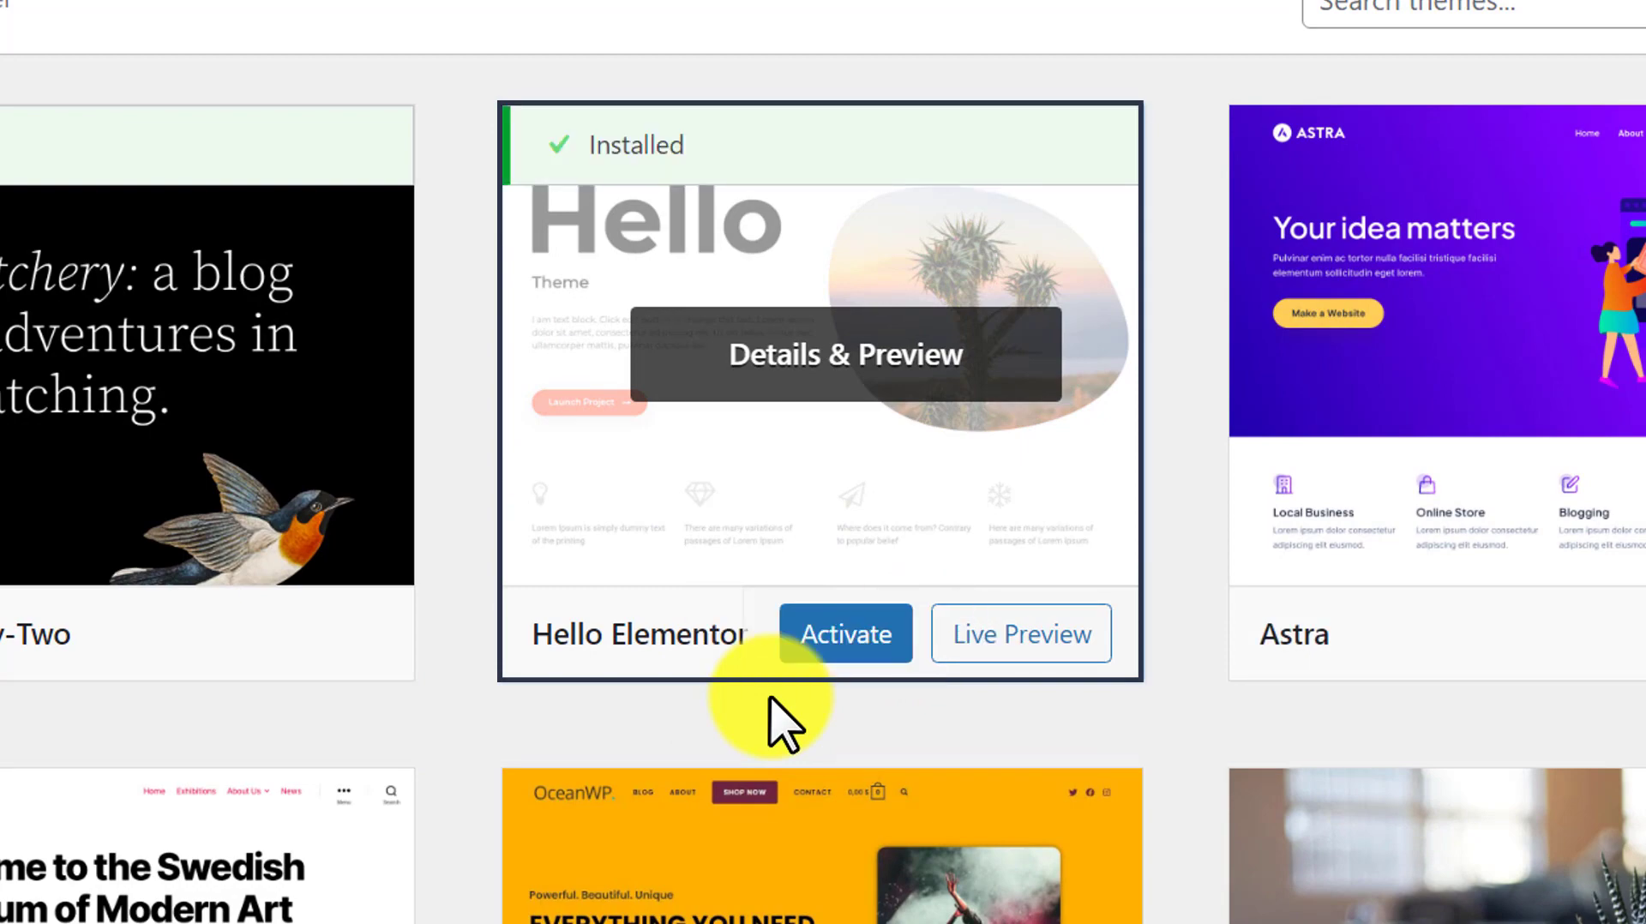
click(847, 641)
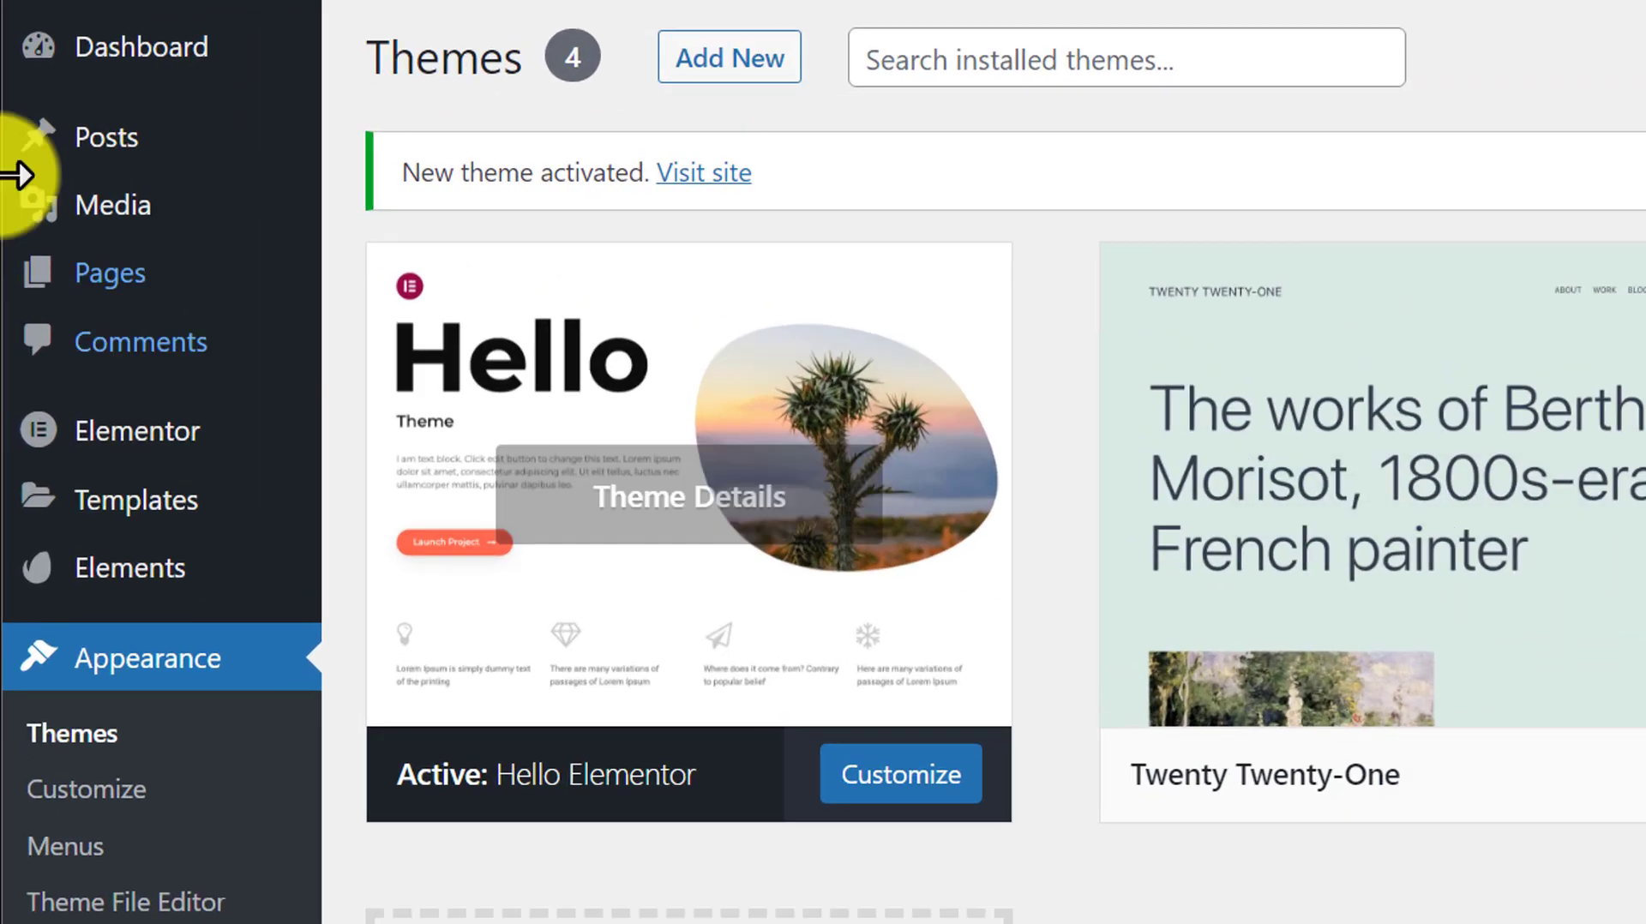
- Create and publish a new page titled 'Home', then open it in Elementor
mouse_move(60, 232)
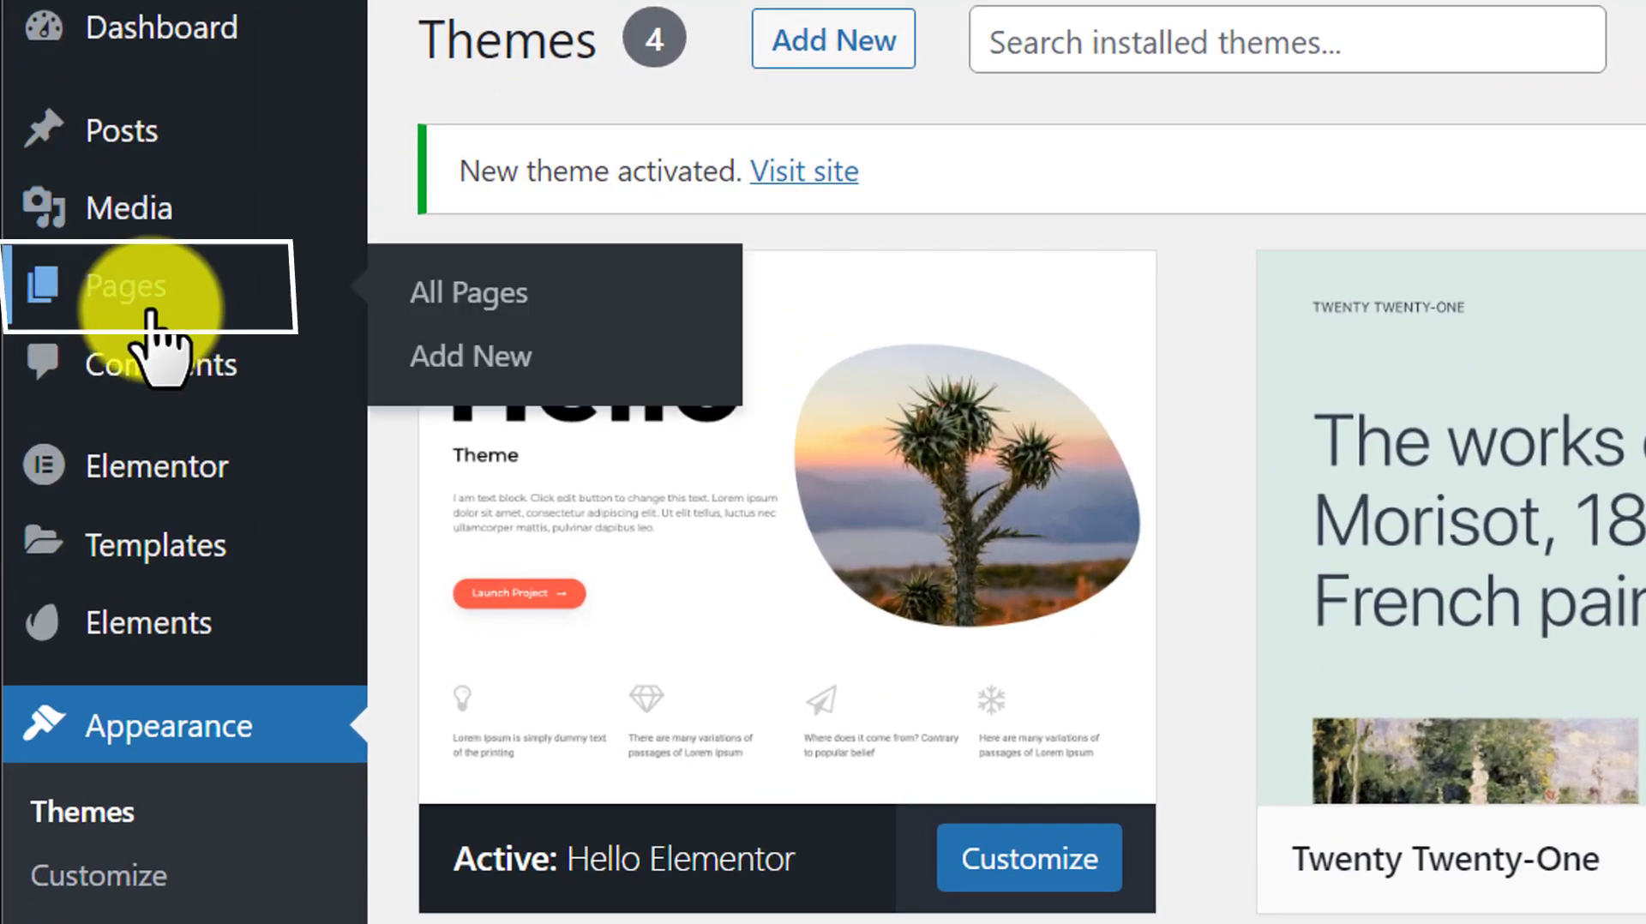
click(493, 353)
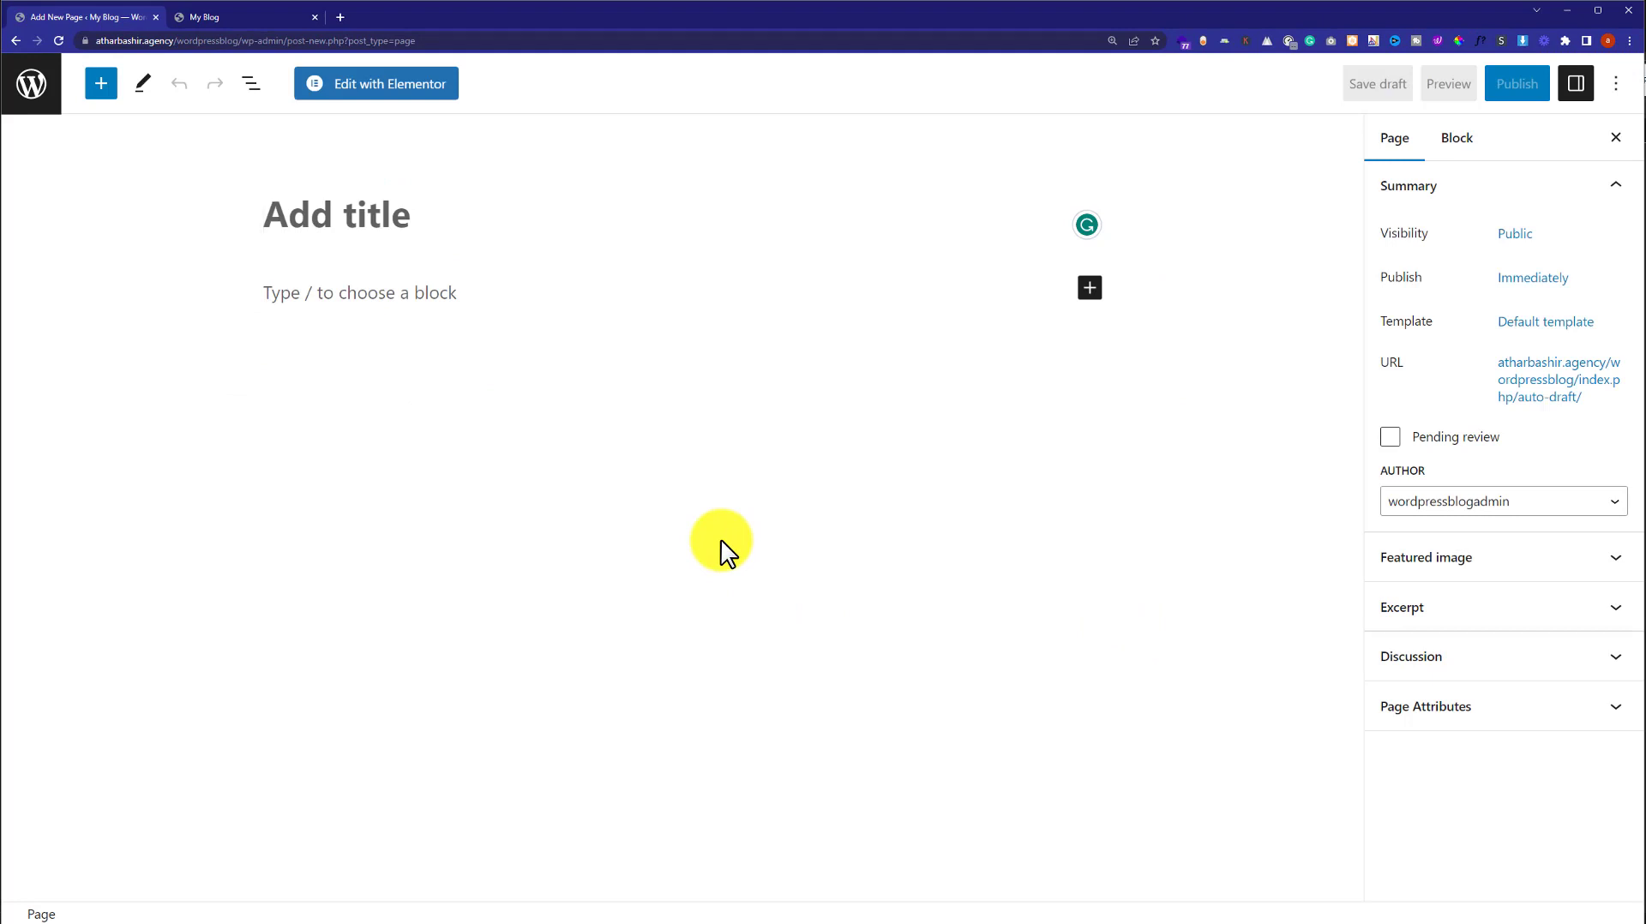
text(Home)
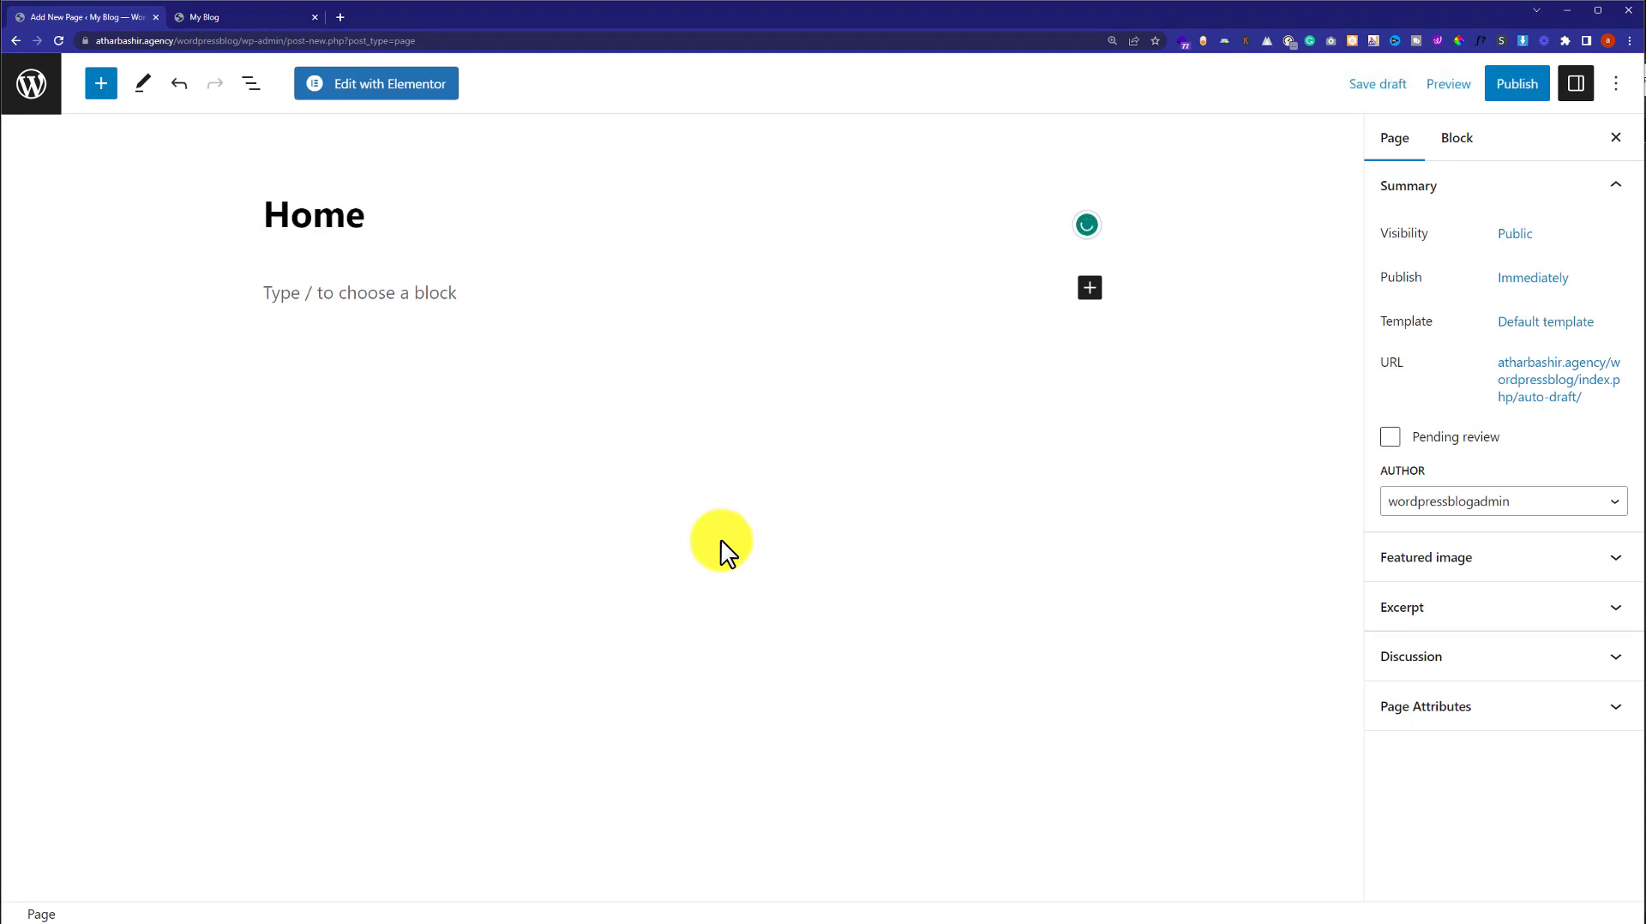
click(1510, 85)
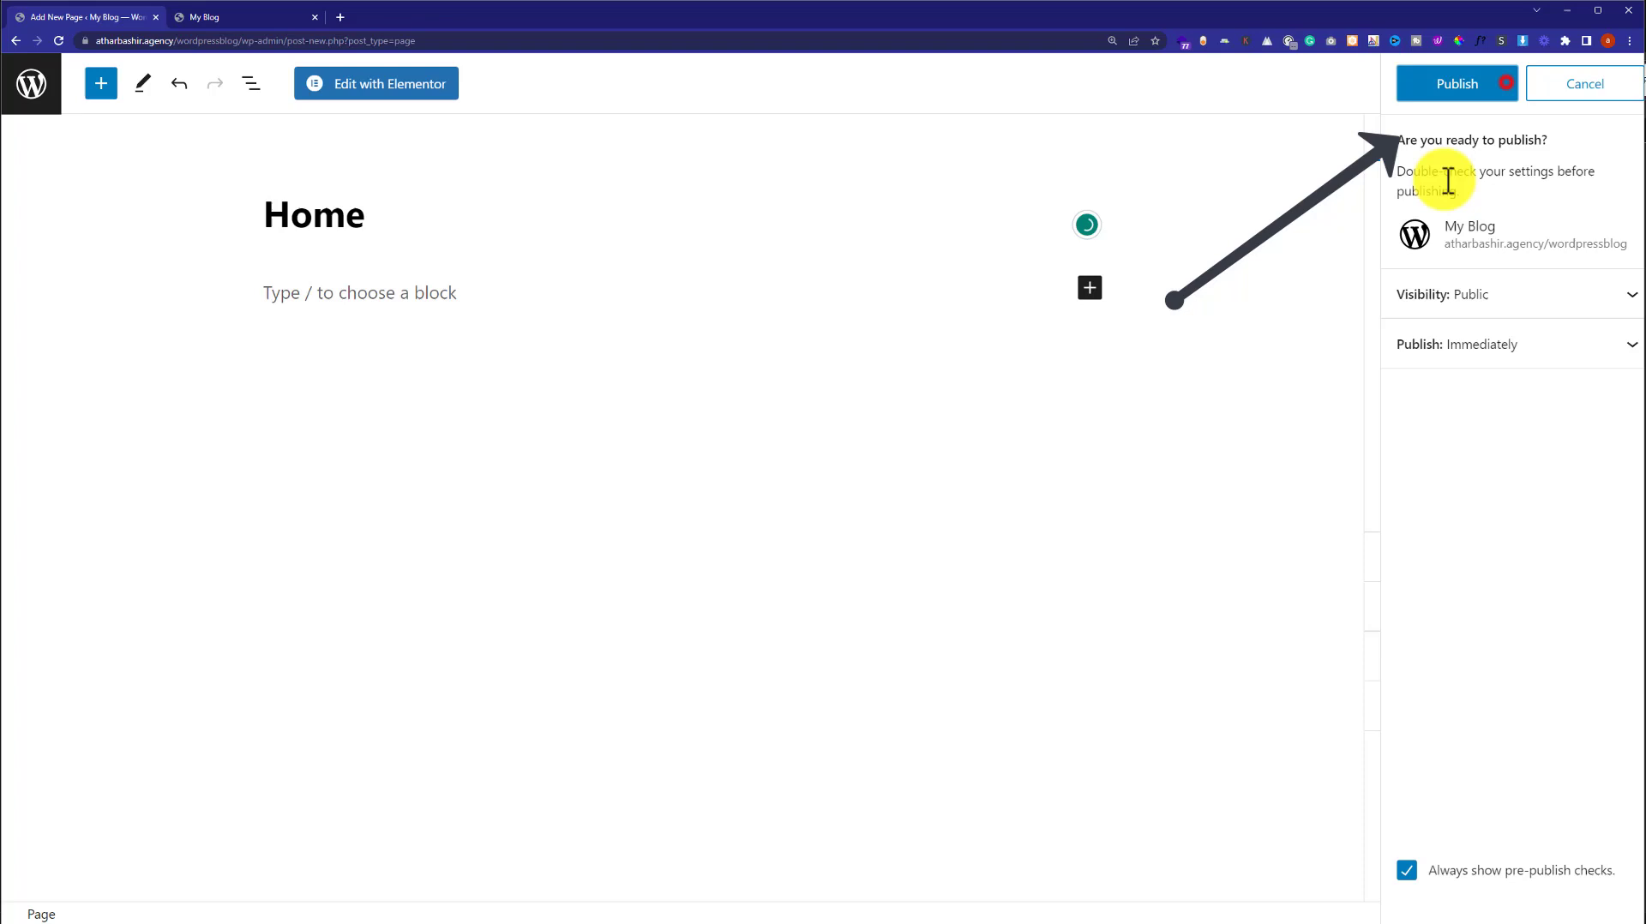
click(1452, 77)
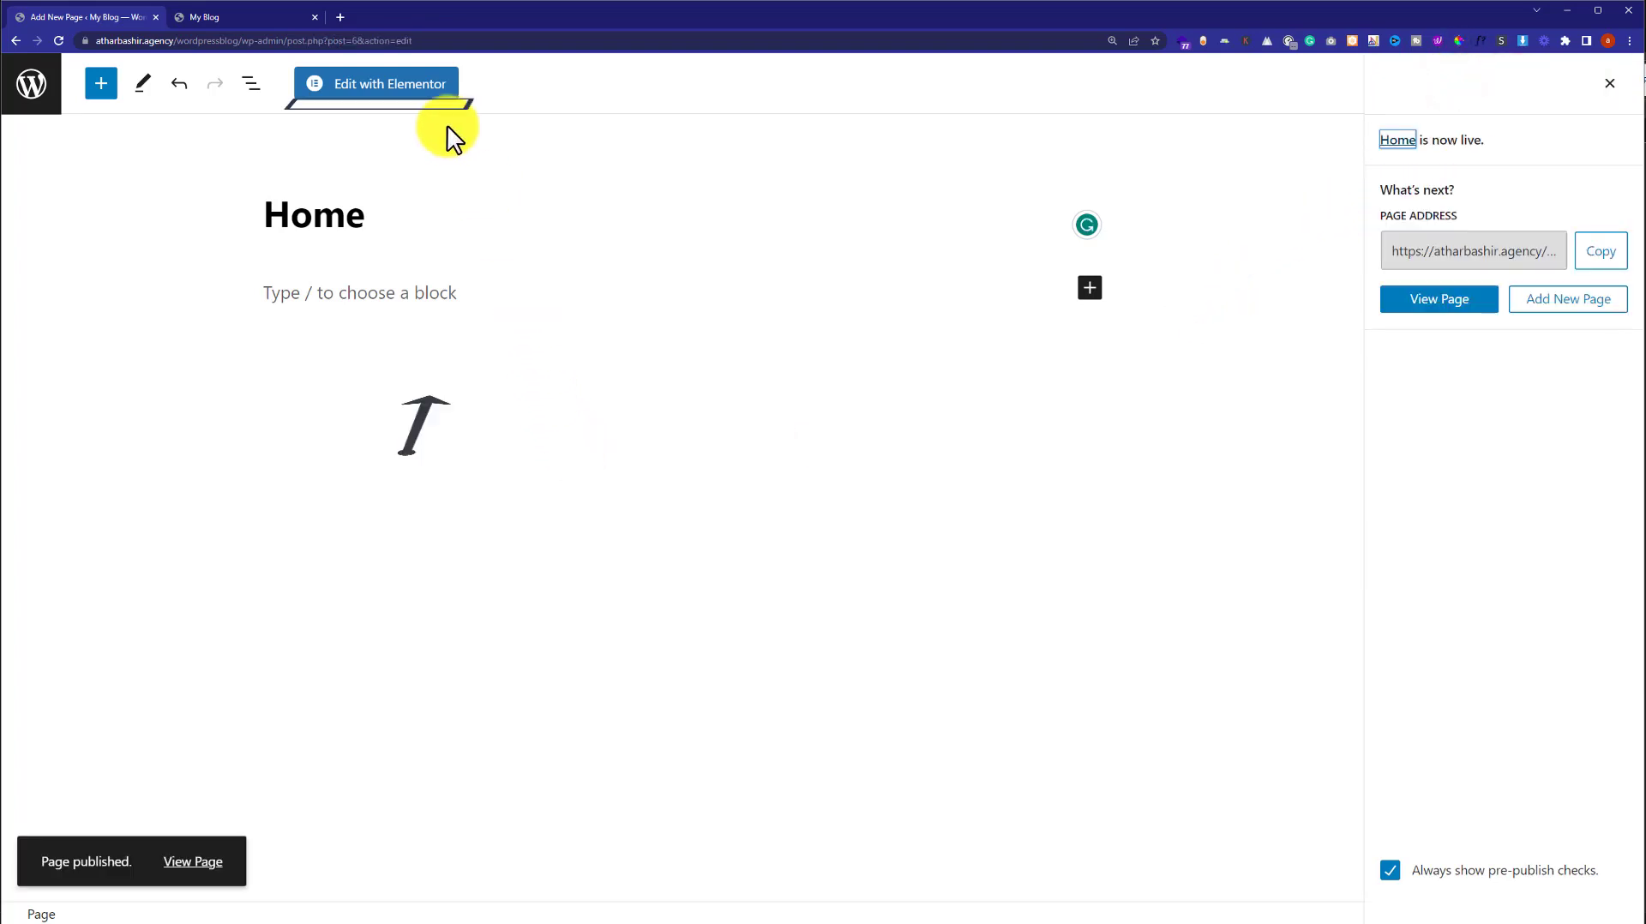
click(406, 94)
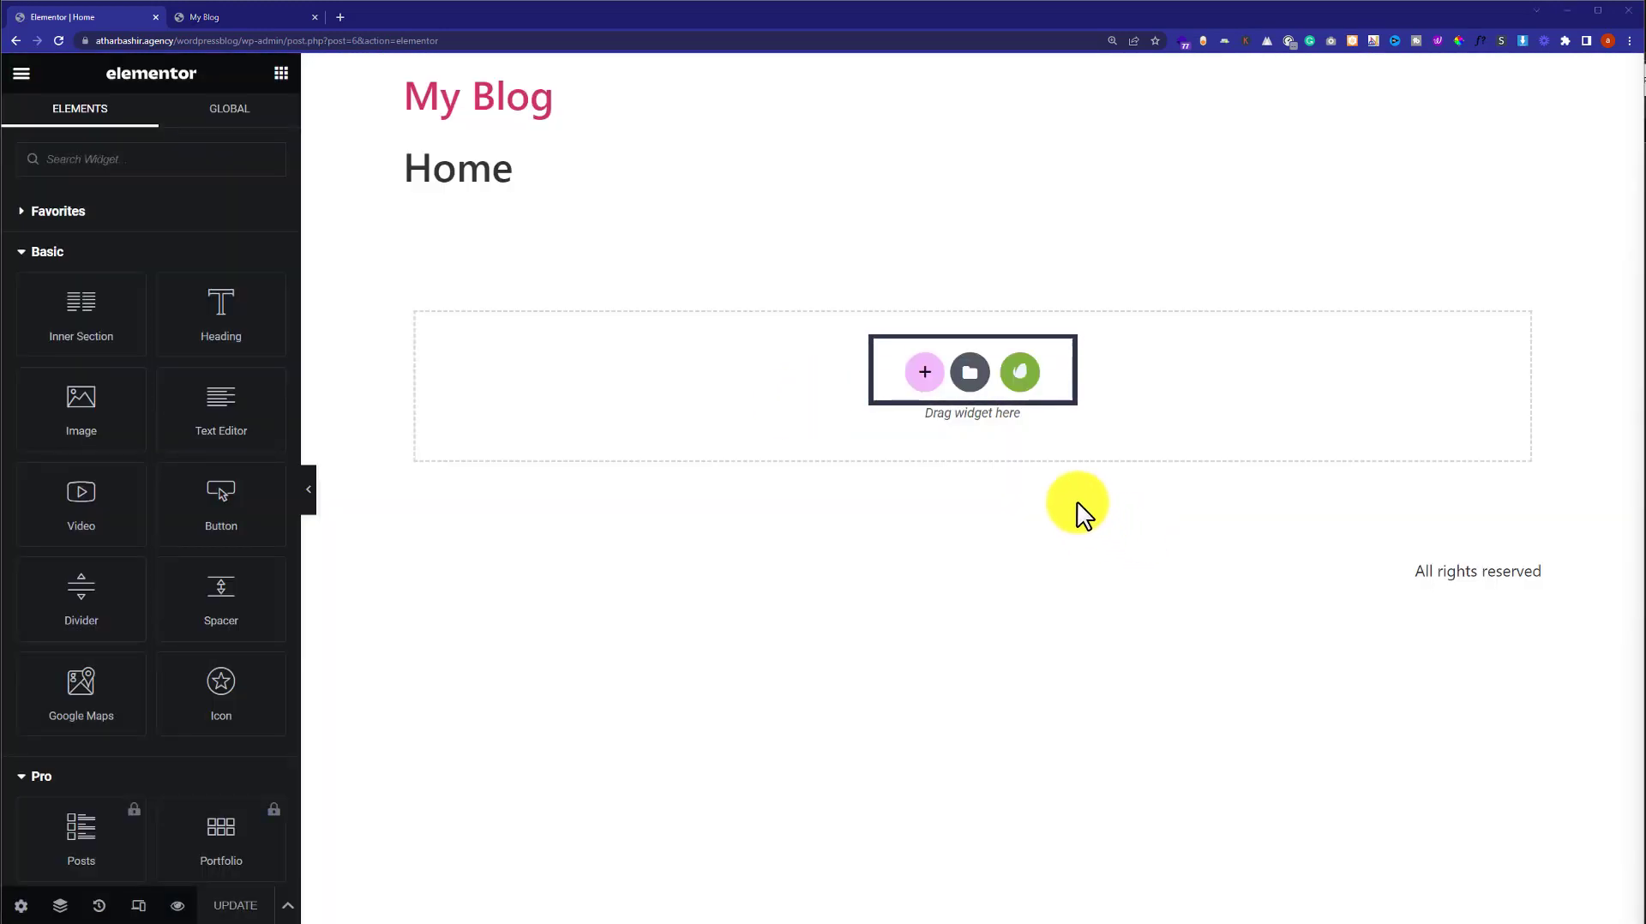
- Launch the Envato Elements kit library from the empty section's green button
click(1023, 376)
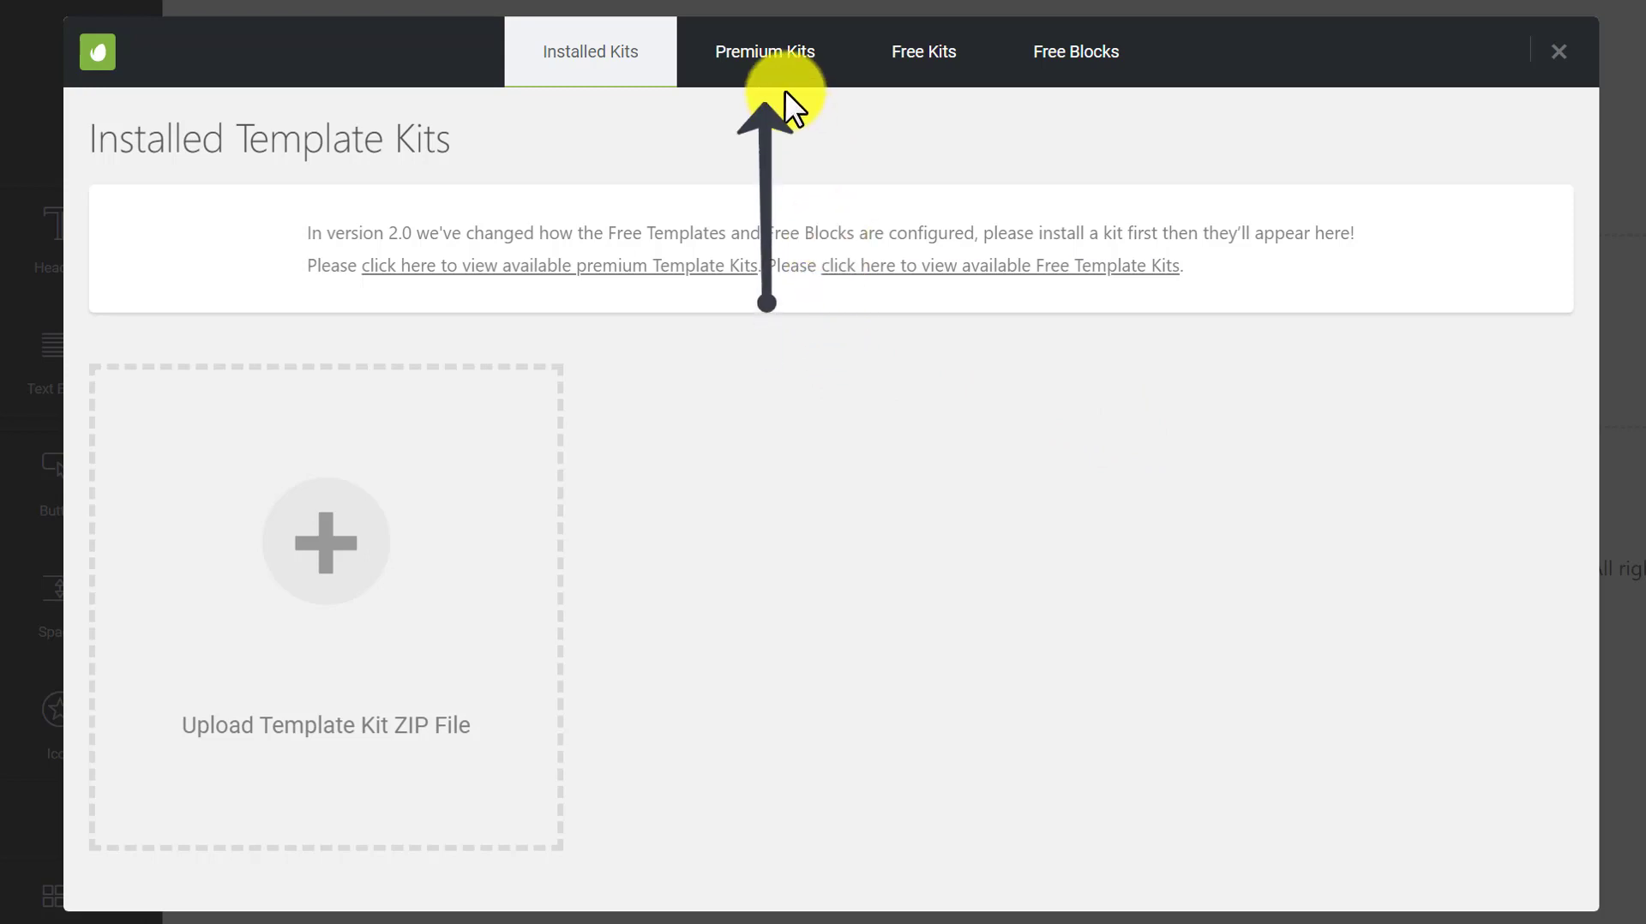
- Browse the Premium Kits, then switch the library to Free Kits
click(774, 60)
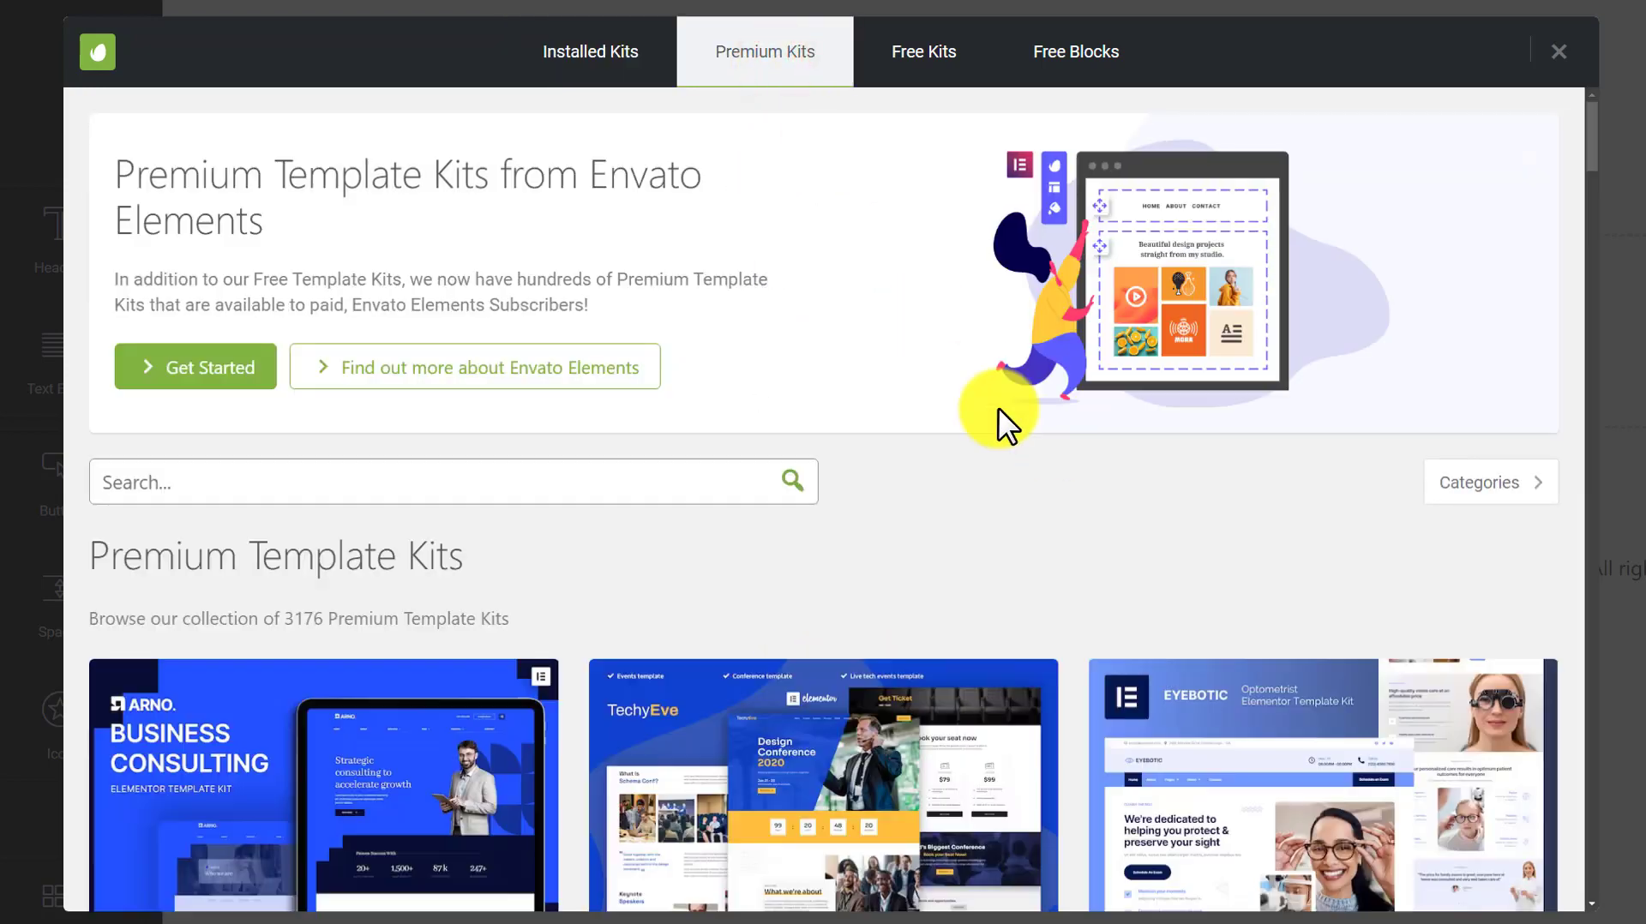
scroll(996, 411, down, 8)
scroll(996, 408, up, 8)
click(924, 53)
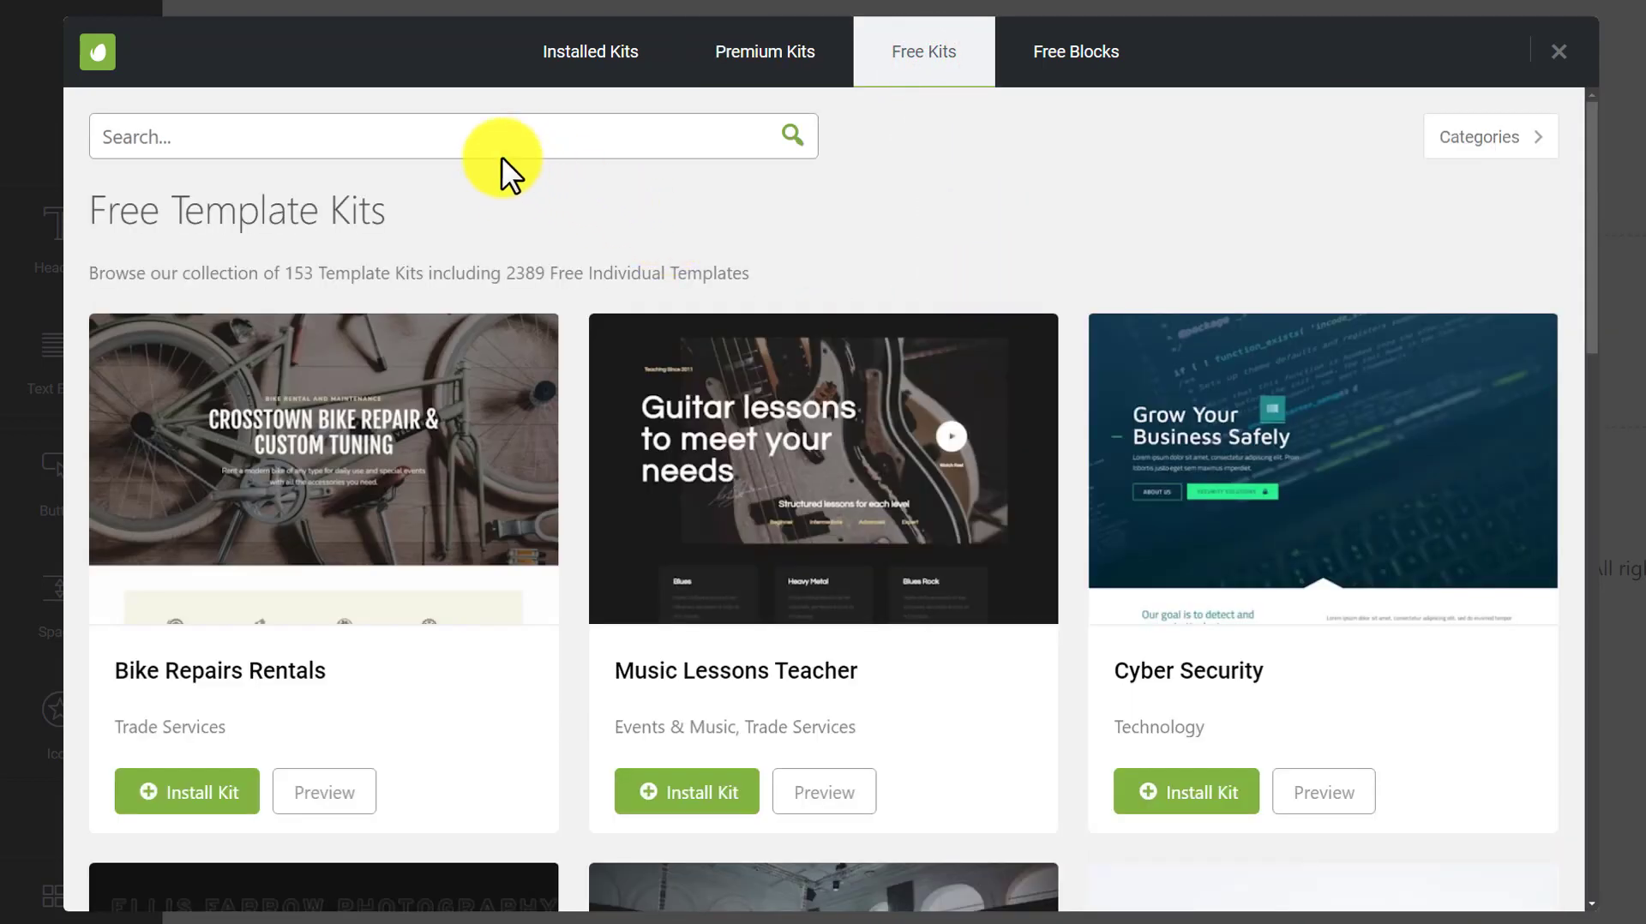
- Filter free kits to Corporate & Business and preview the Startup Business kit
click(481, 130)
click(1061, 208)
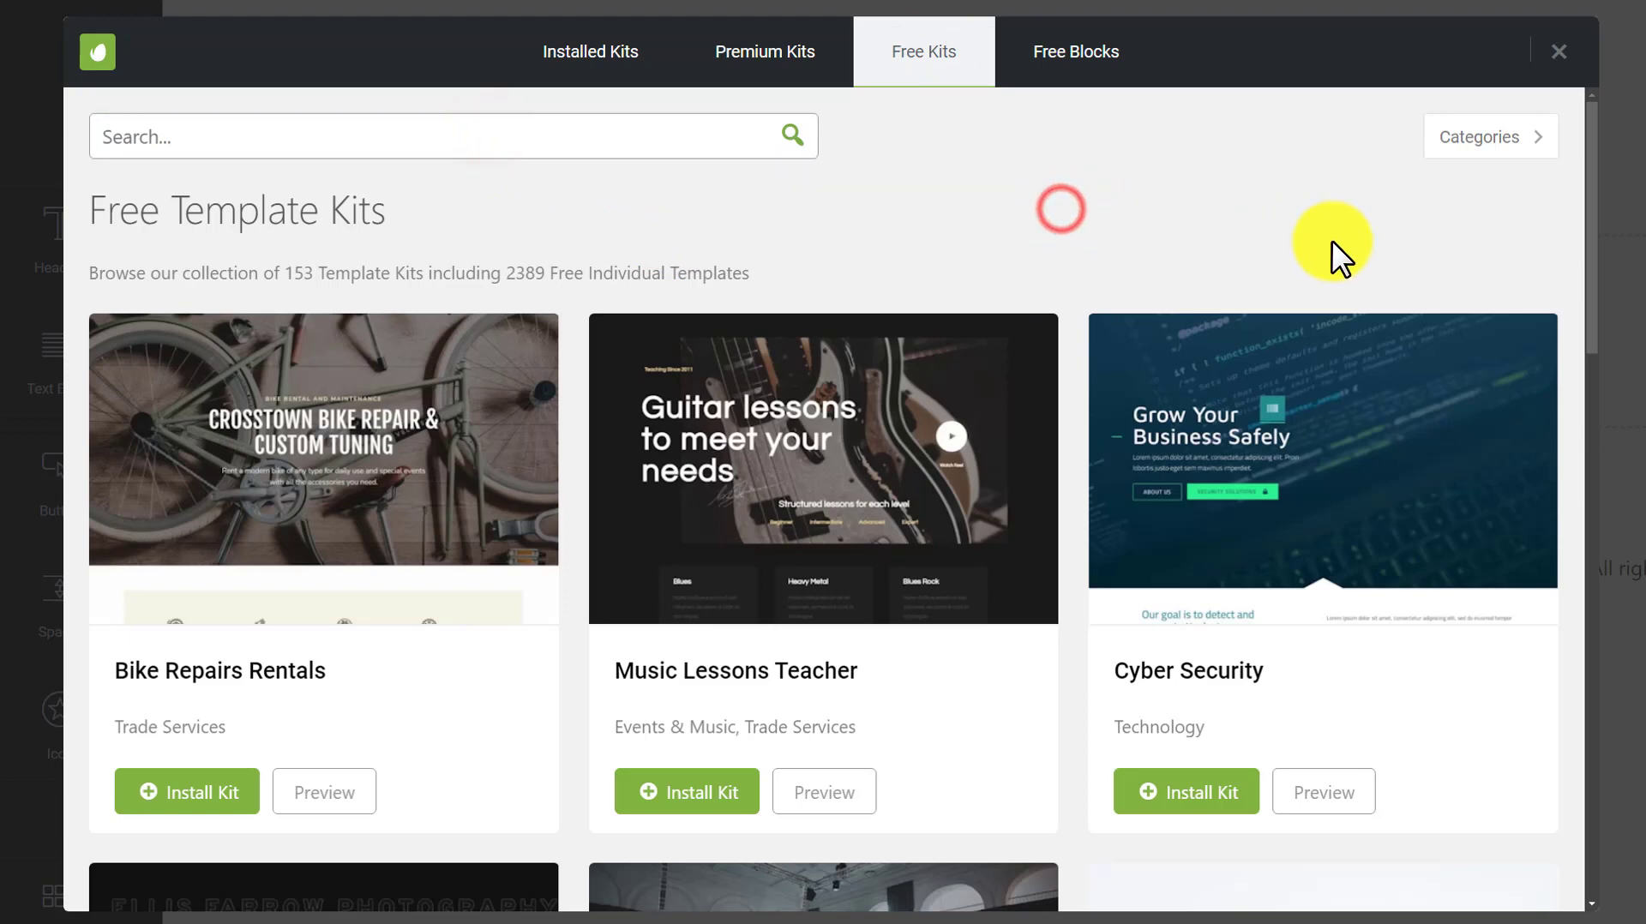
mouse_move(1534, 159)
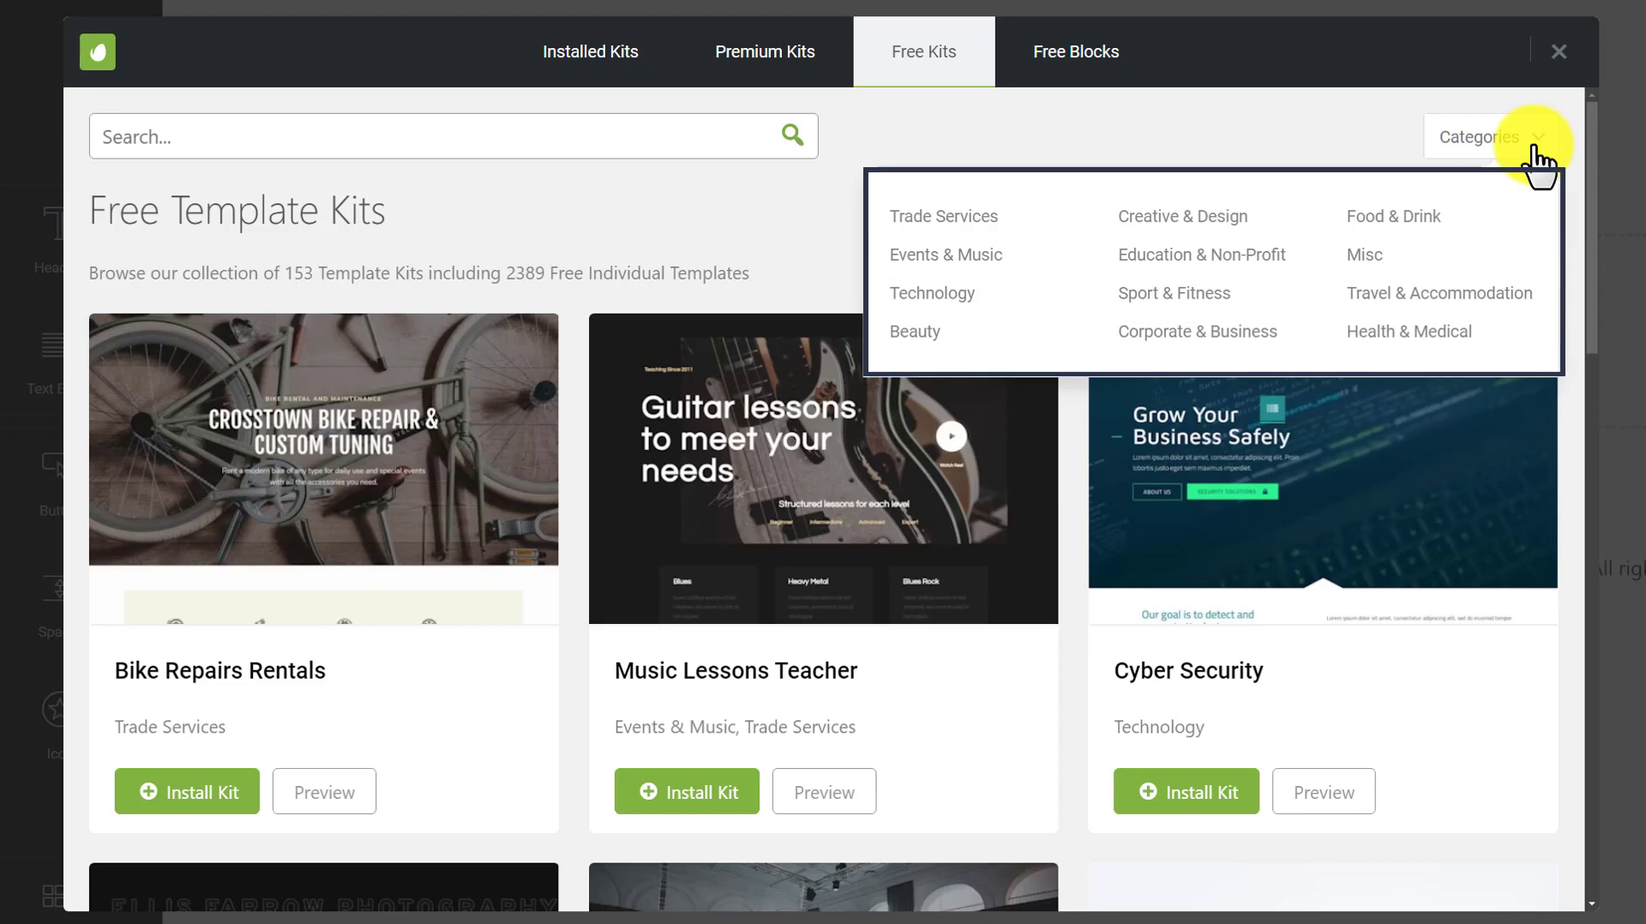
click(1196, 331)
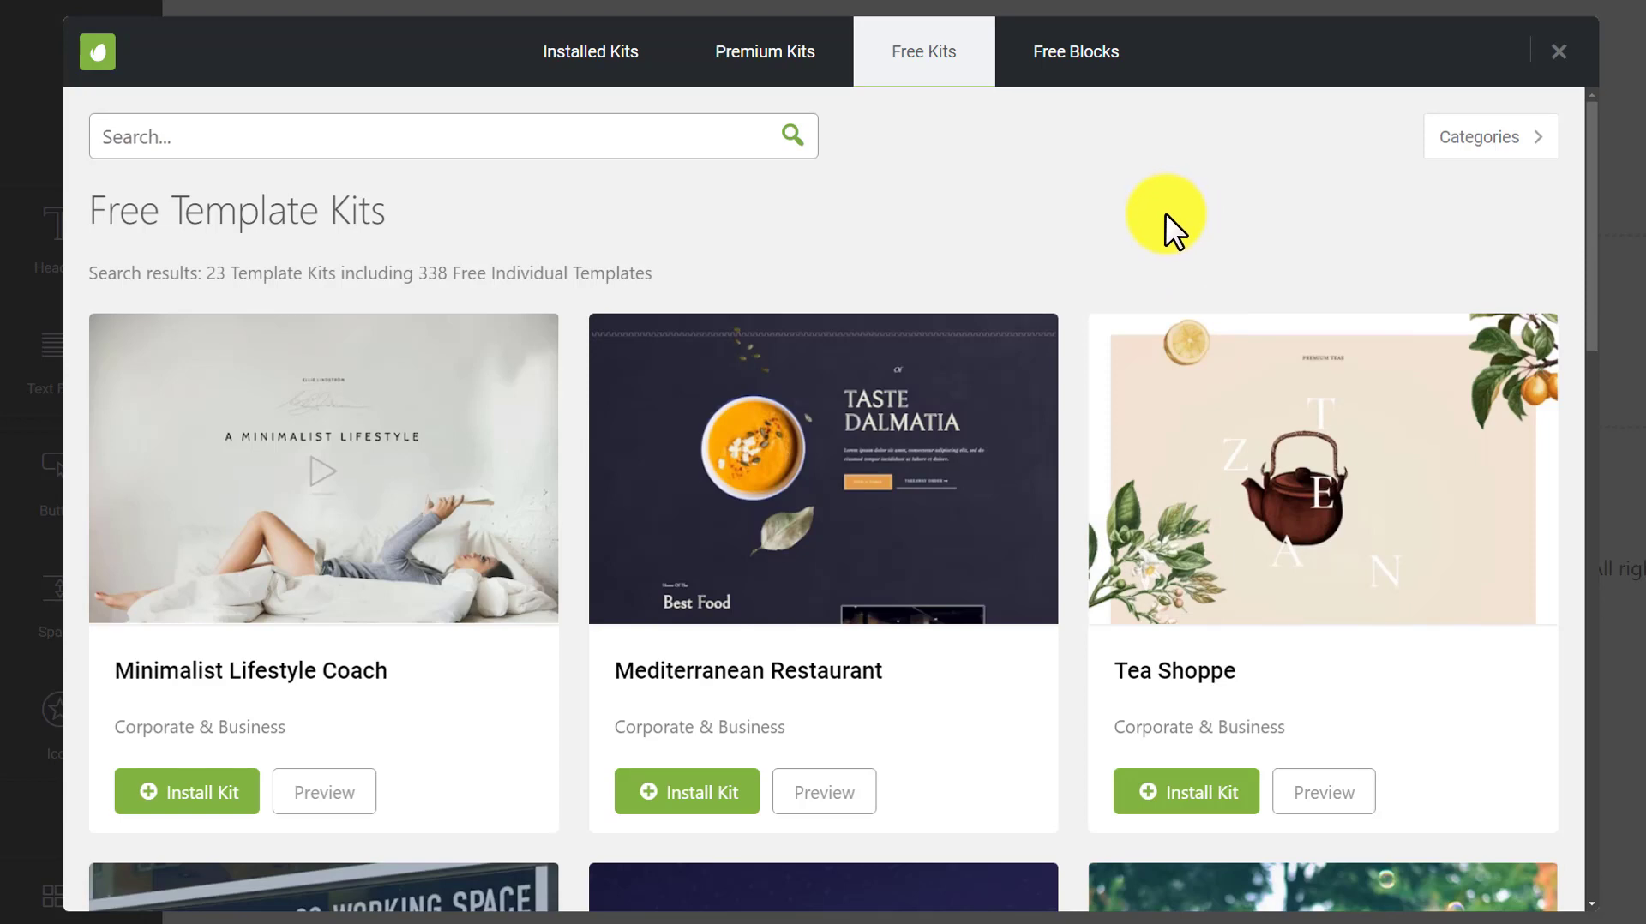
scroll(1166, 214, down, 8)
scroll(1166, 233, down, 7)
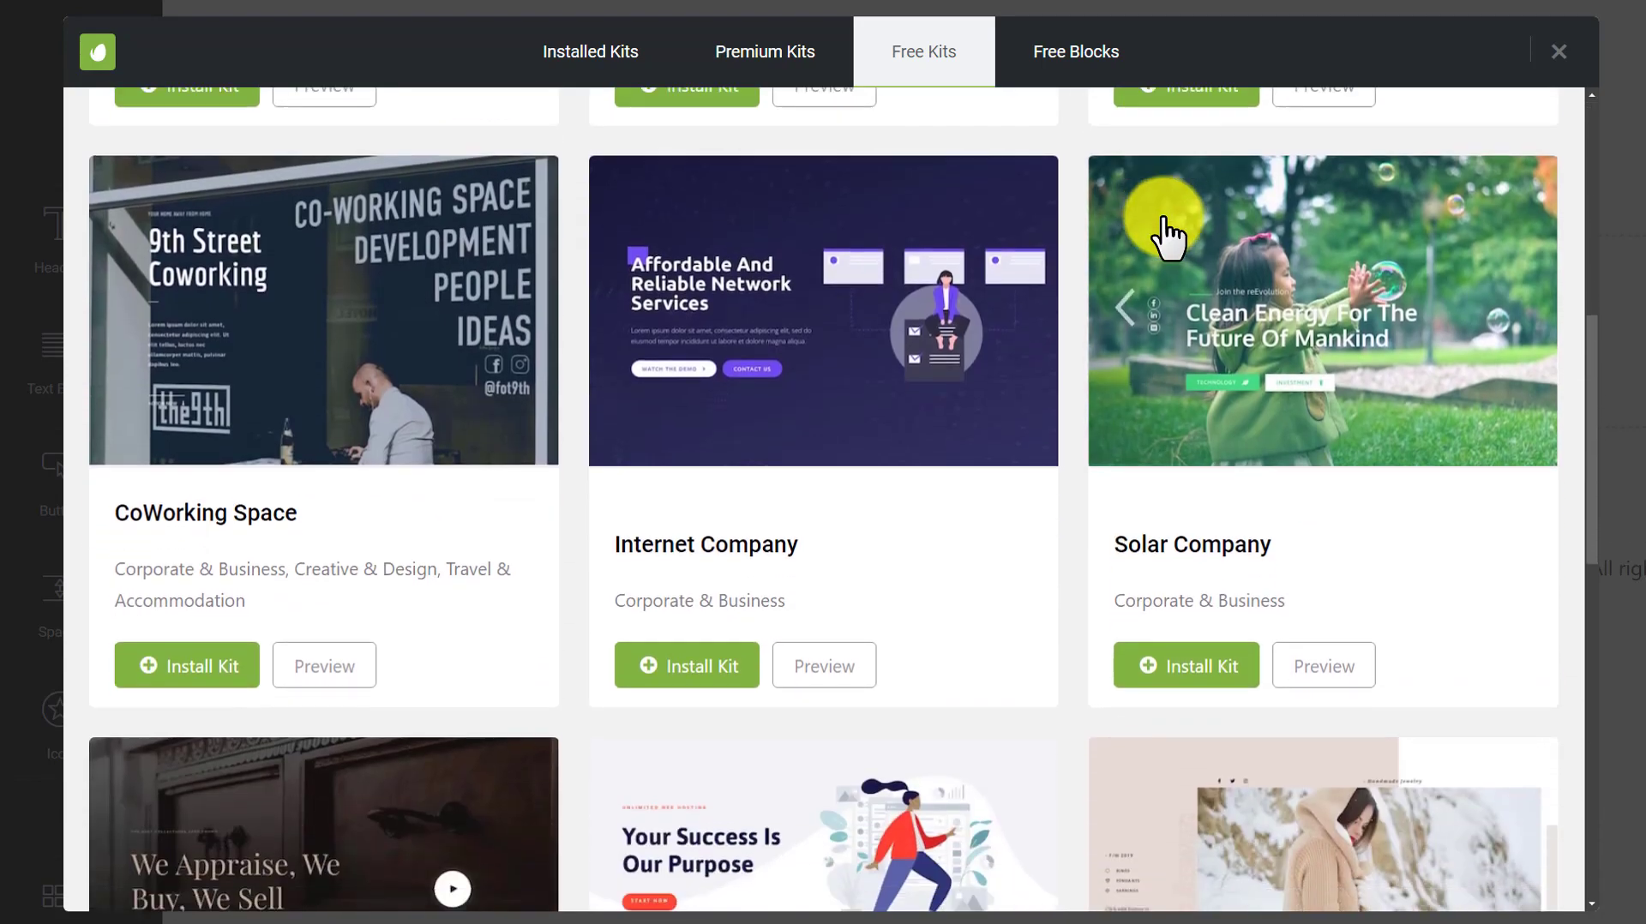
scroll(1167, 233, down, 6)
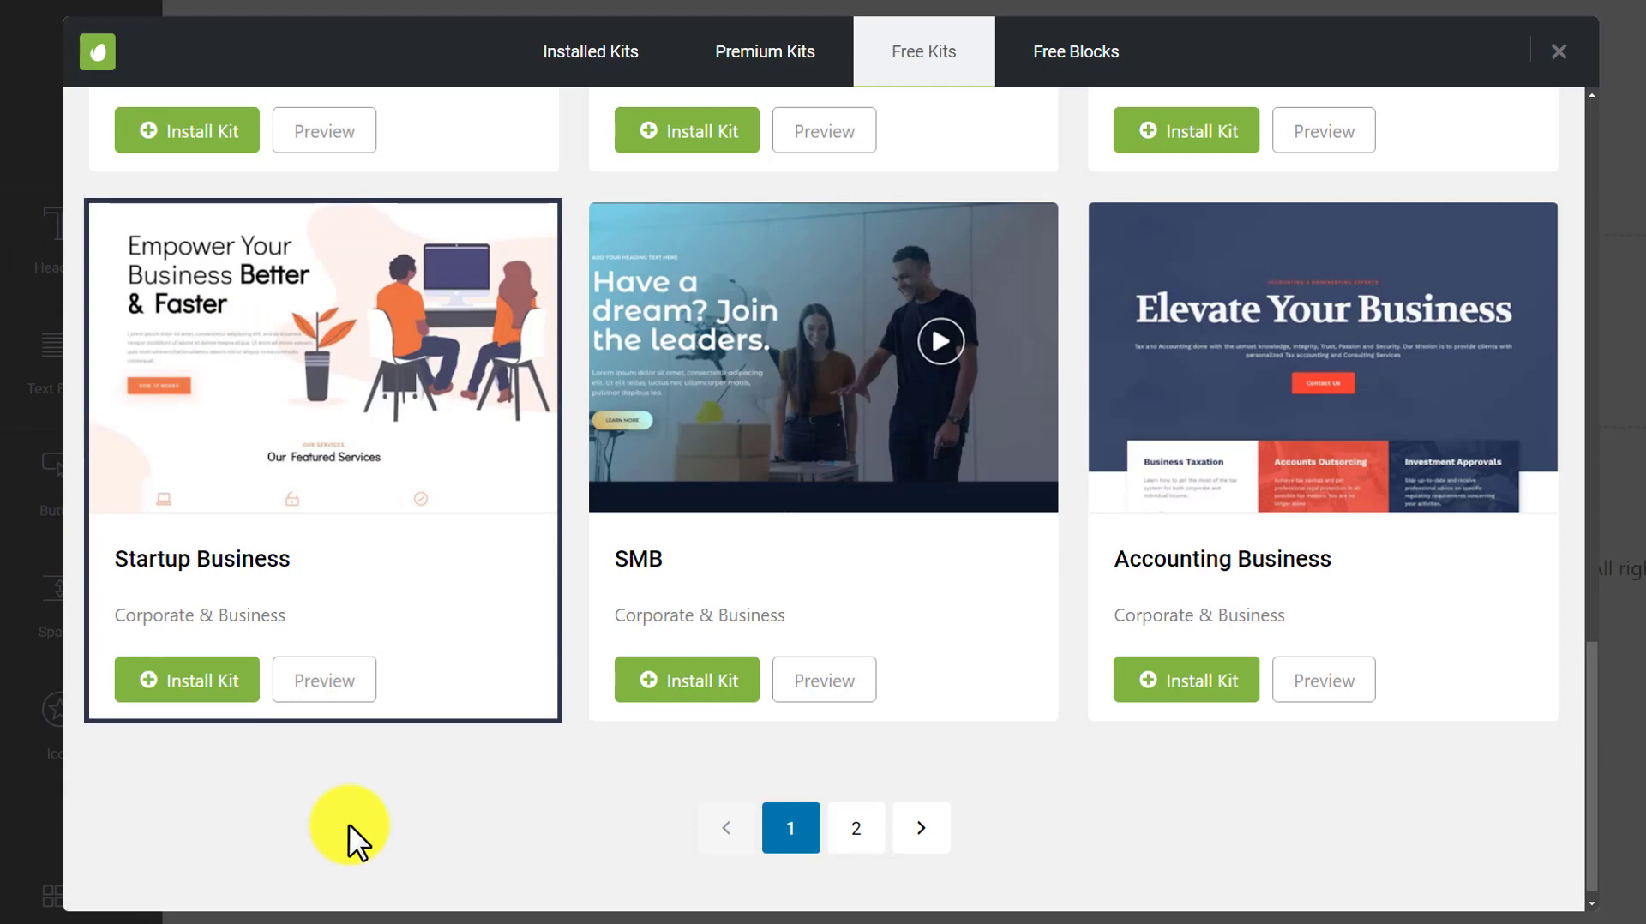
click(317, 684)
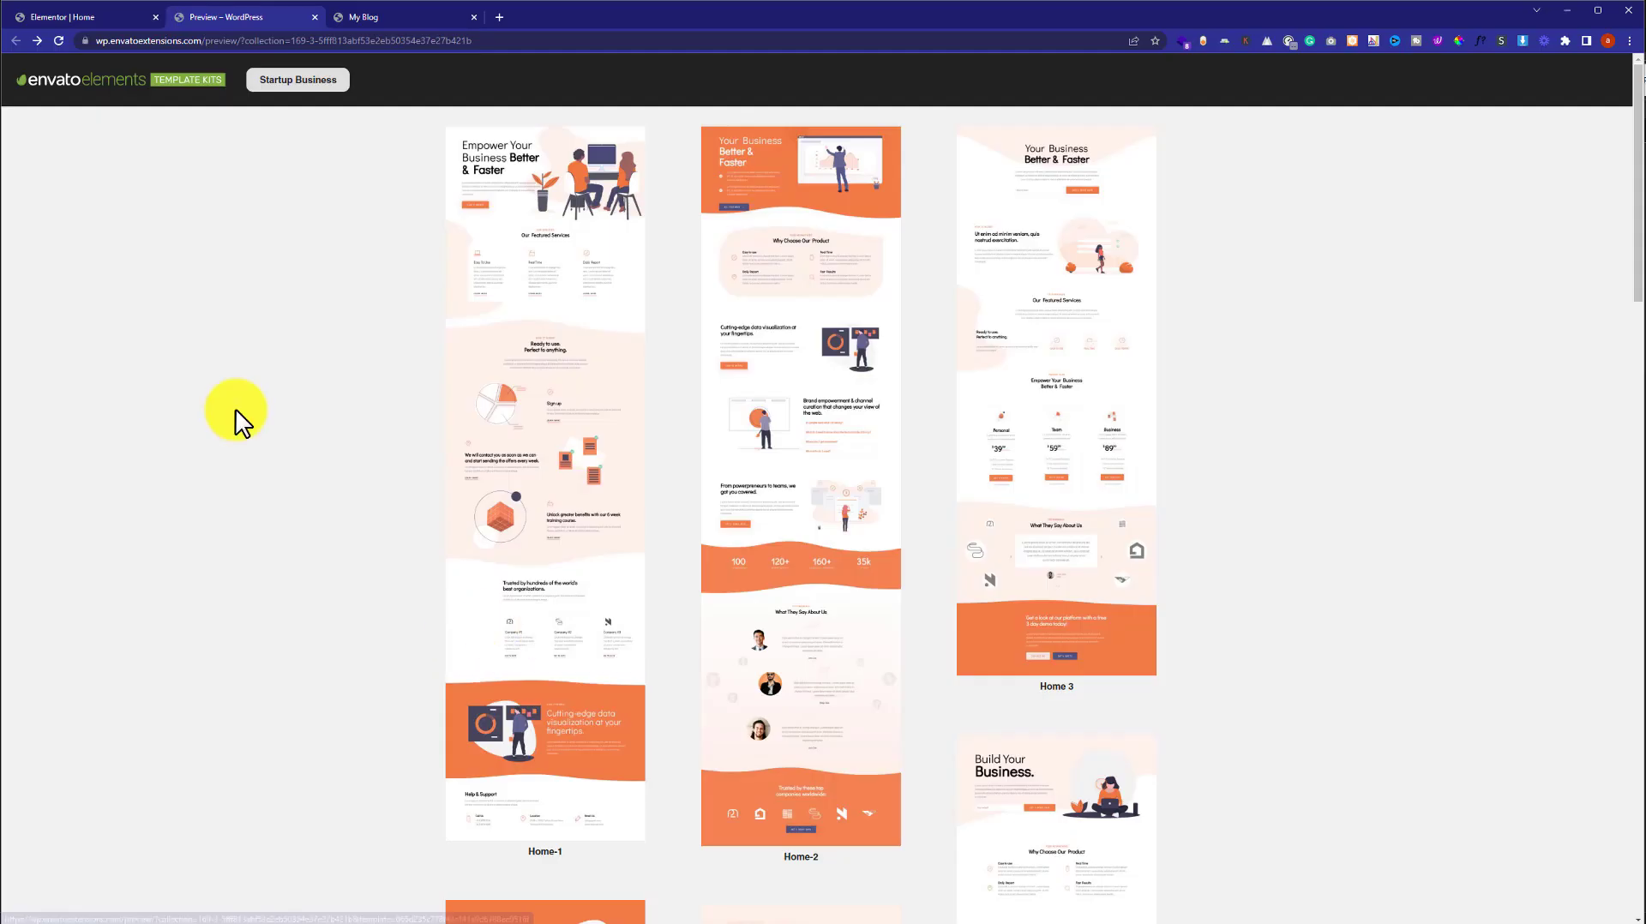
click(528, 384)
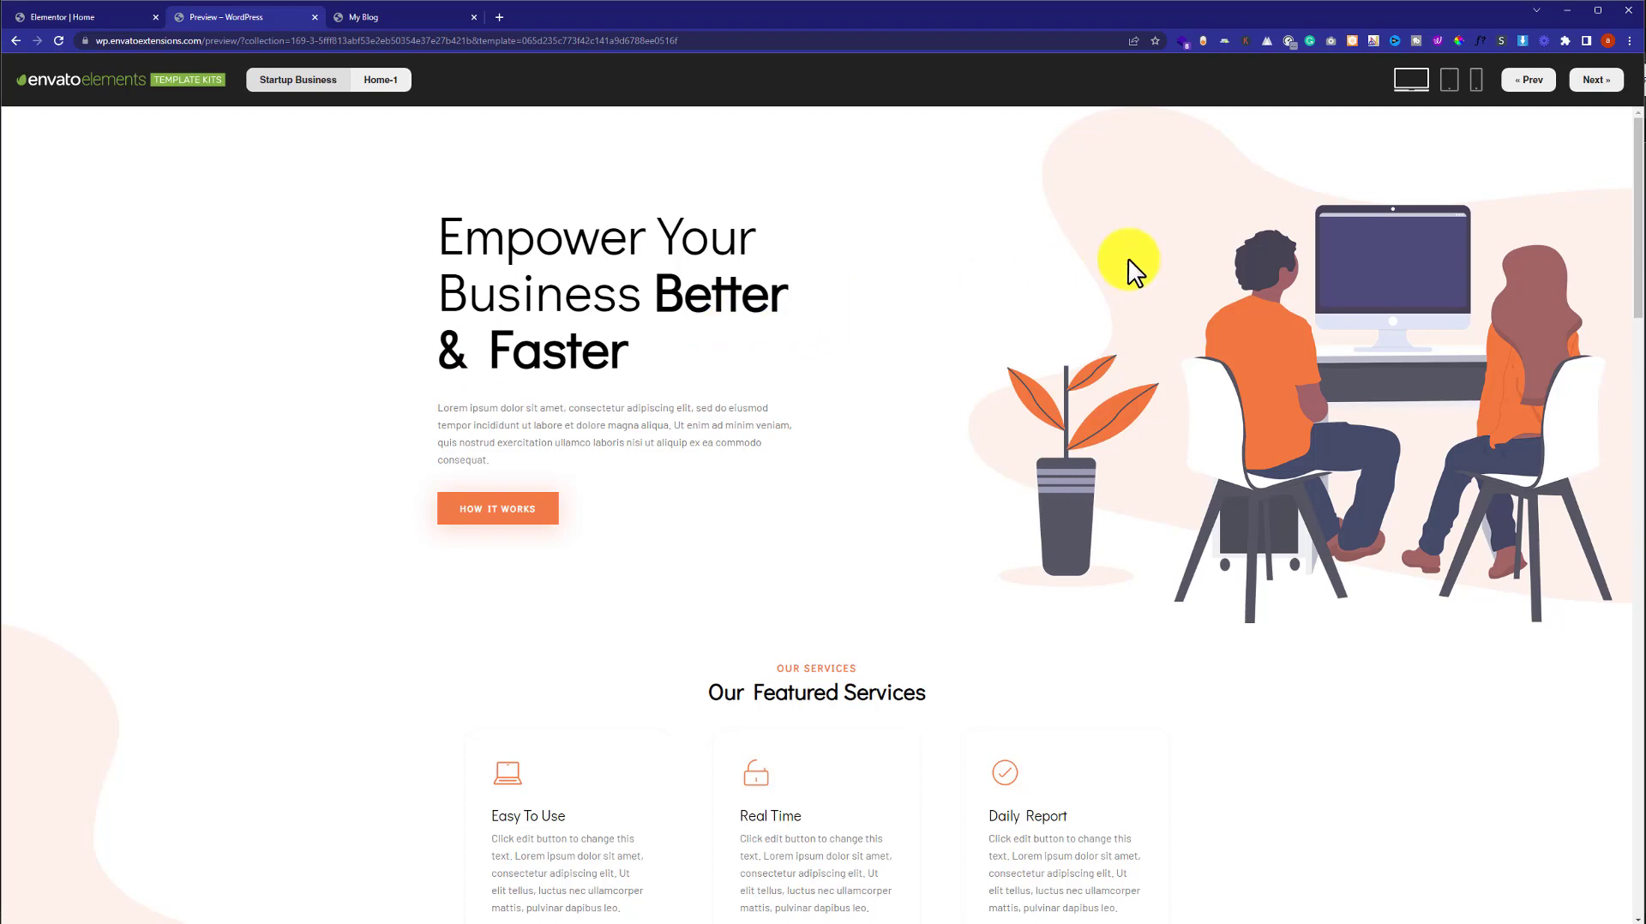
click(1448, 80)
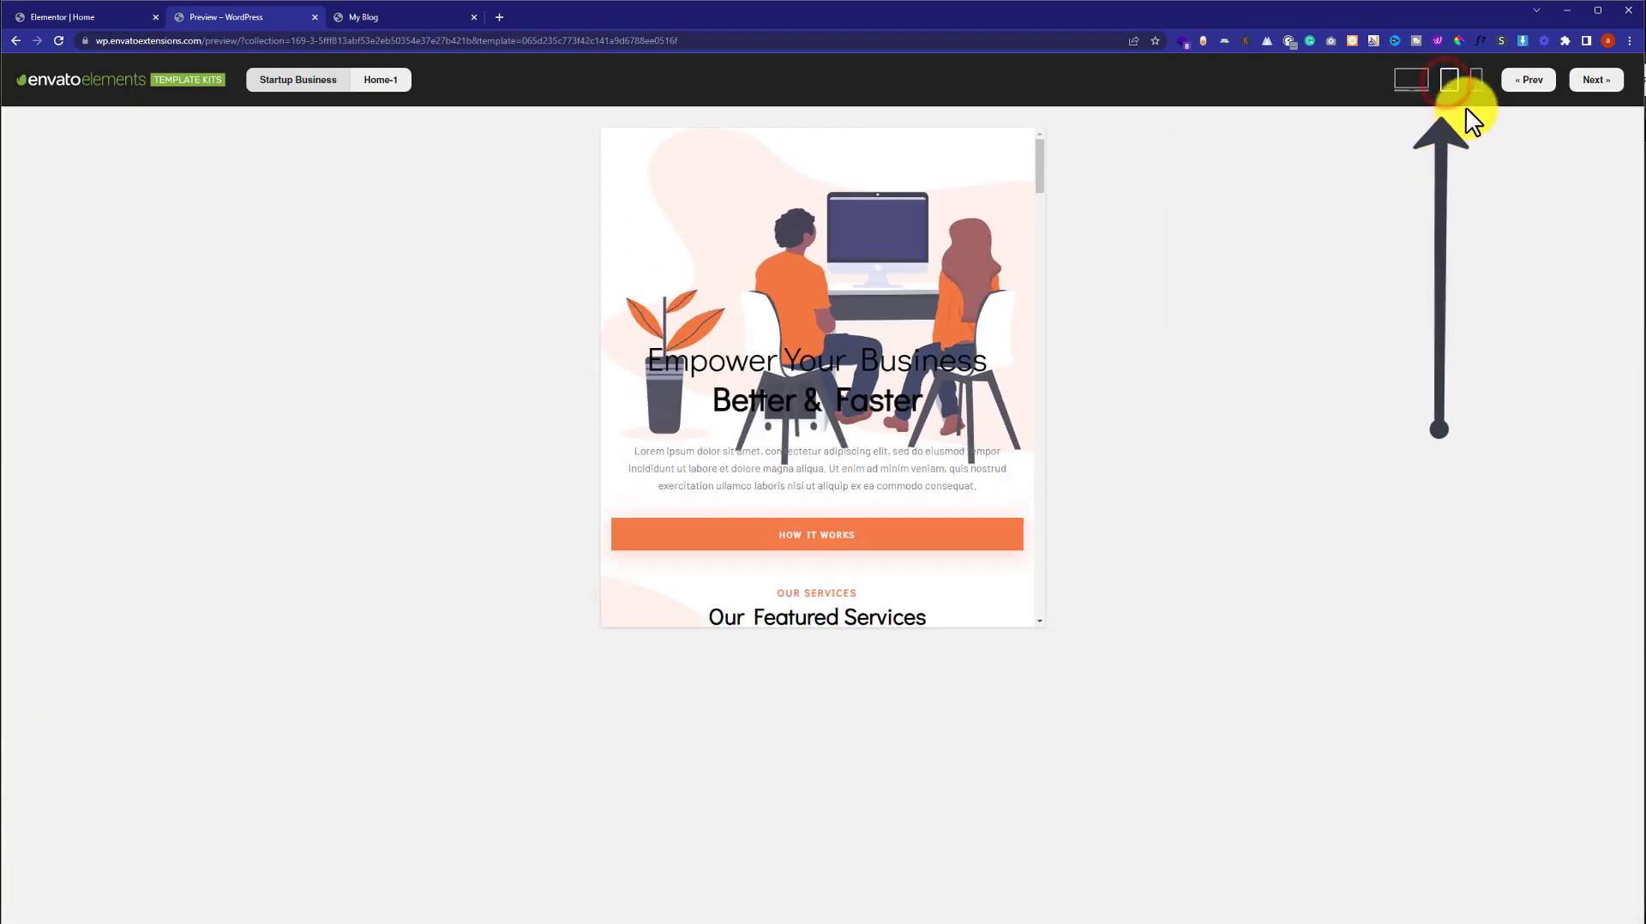
click(1475, 81)
click(1418, 89)
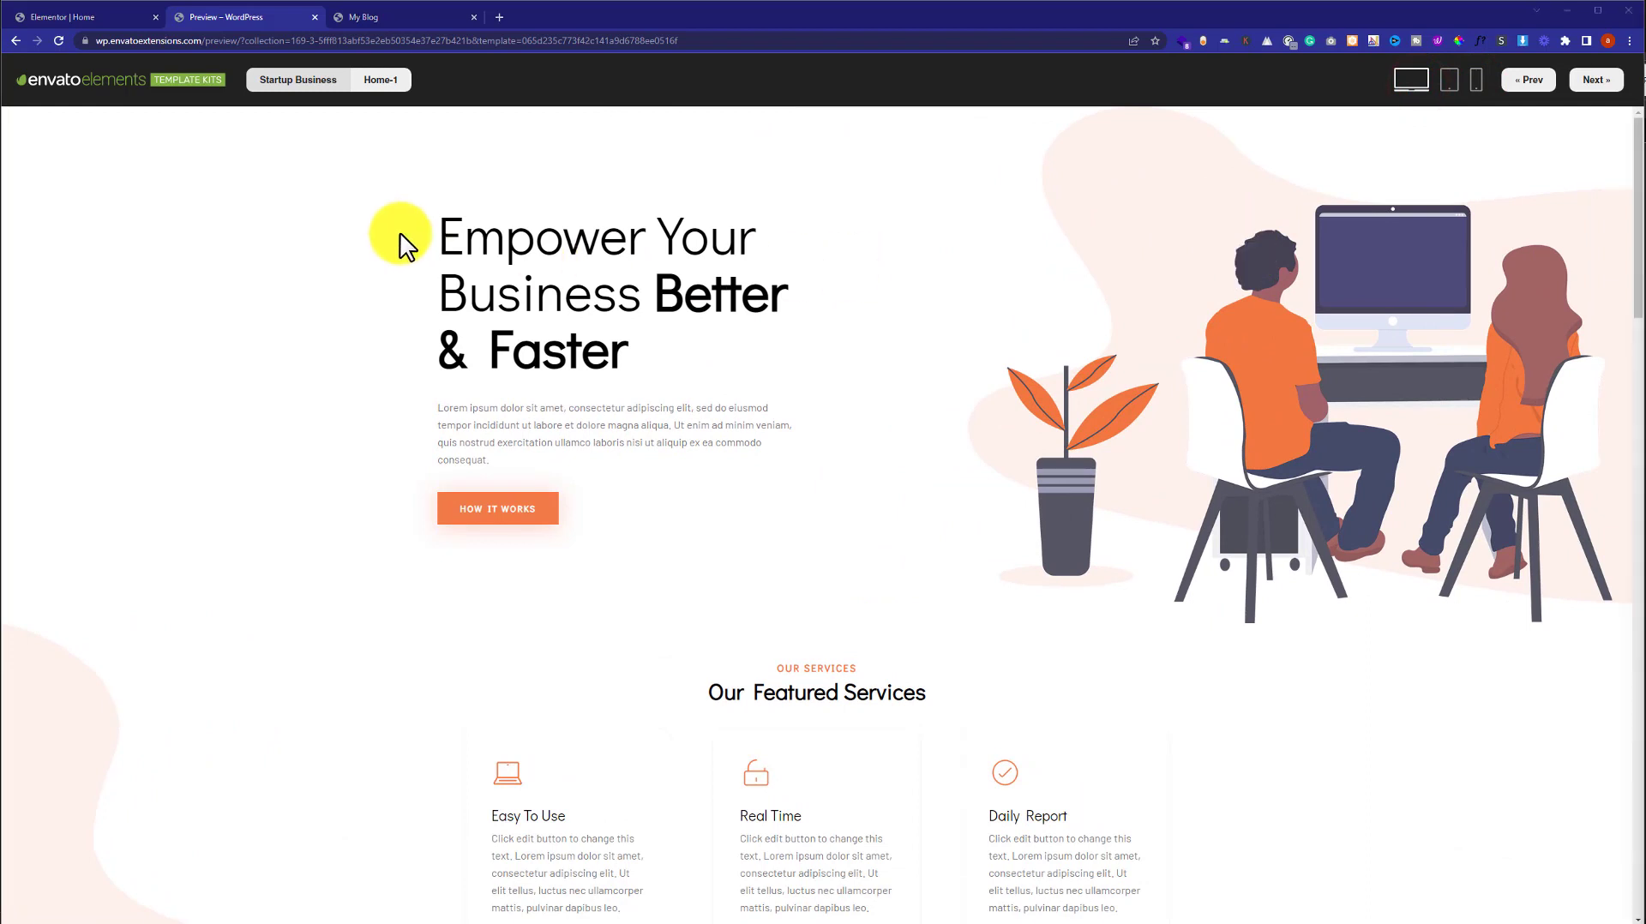
- Install the Startup Business kit and insert its Home-1 template, since Home-2 requires Elementor Pro
click(72, 15)
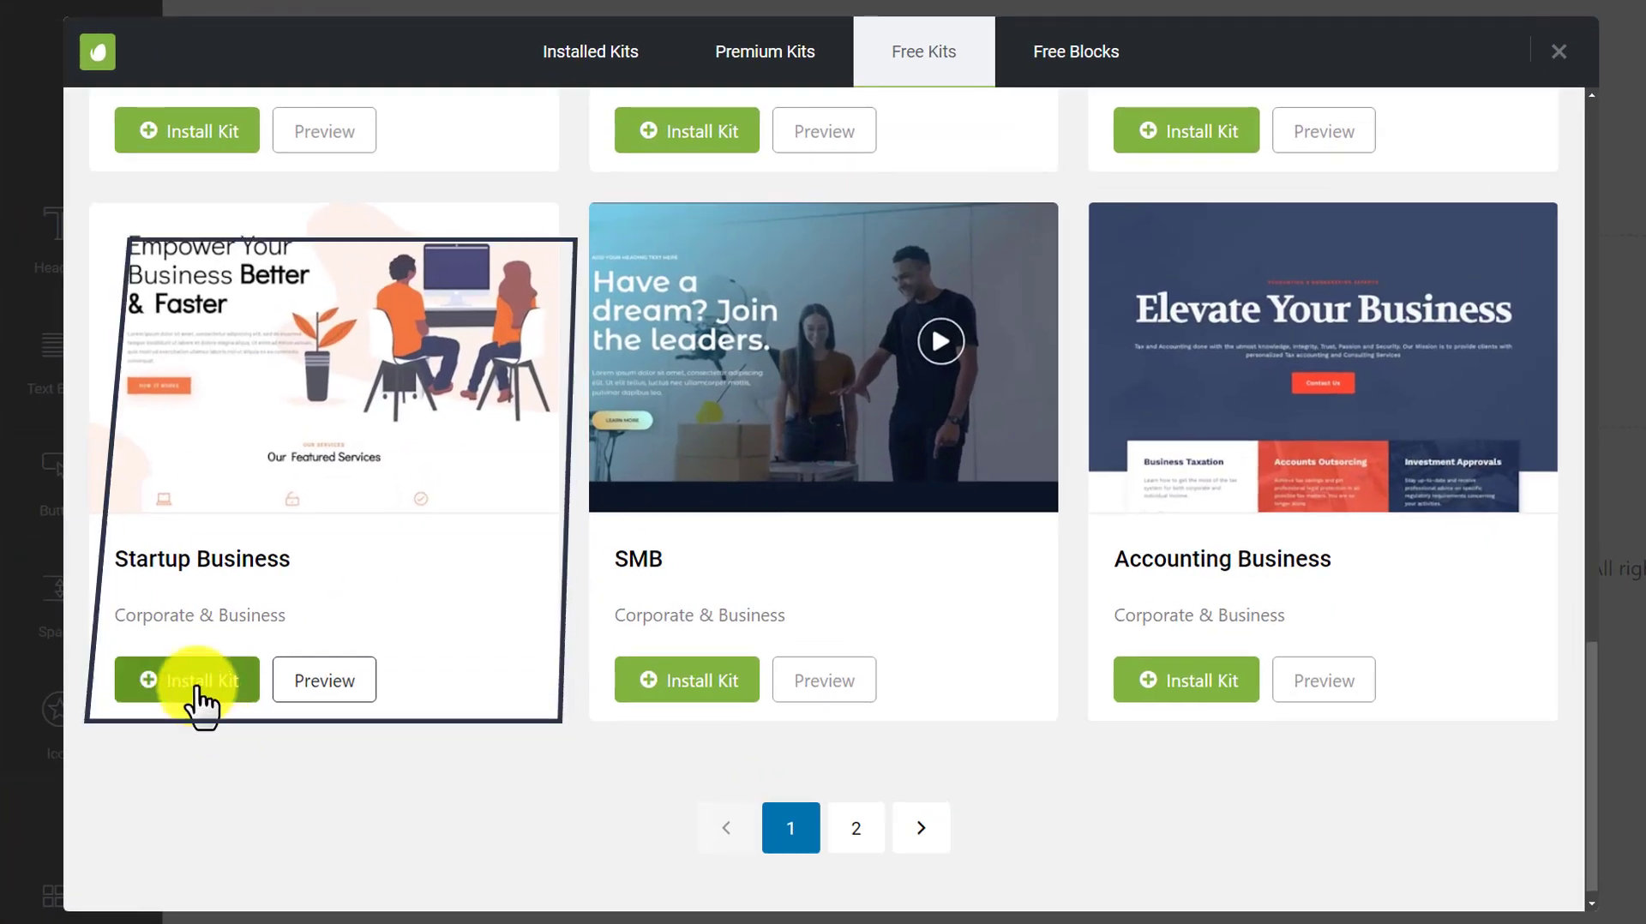
click(325, 659)
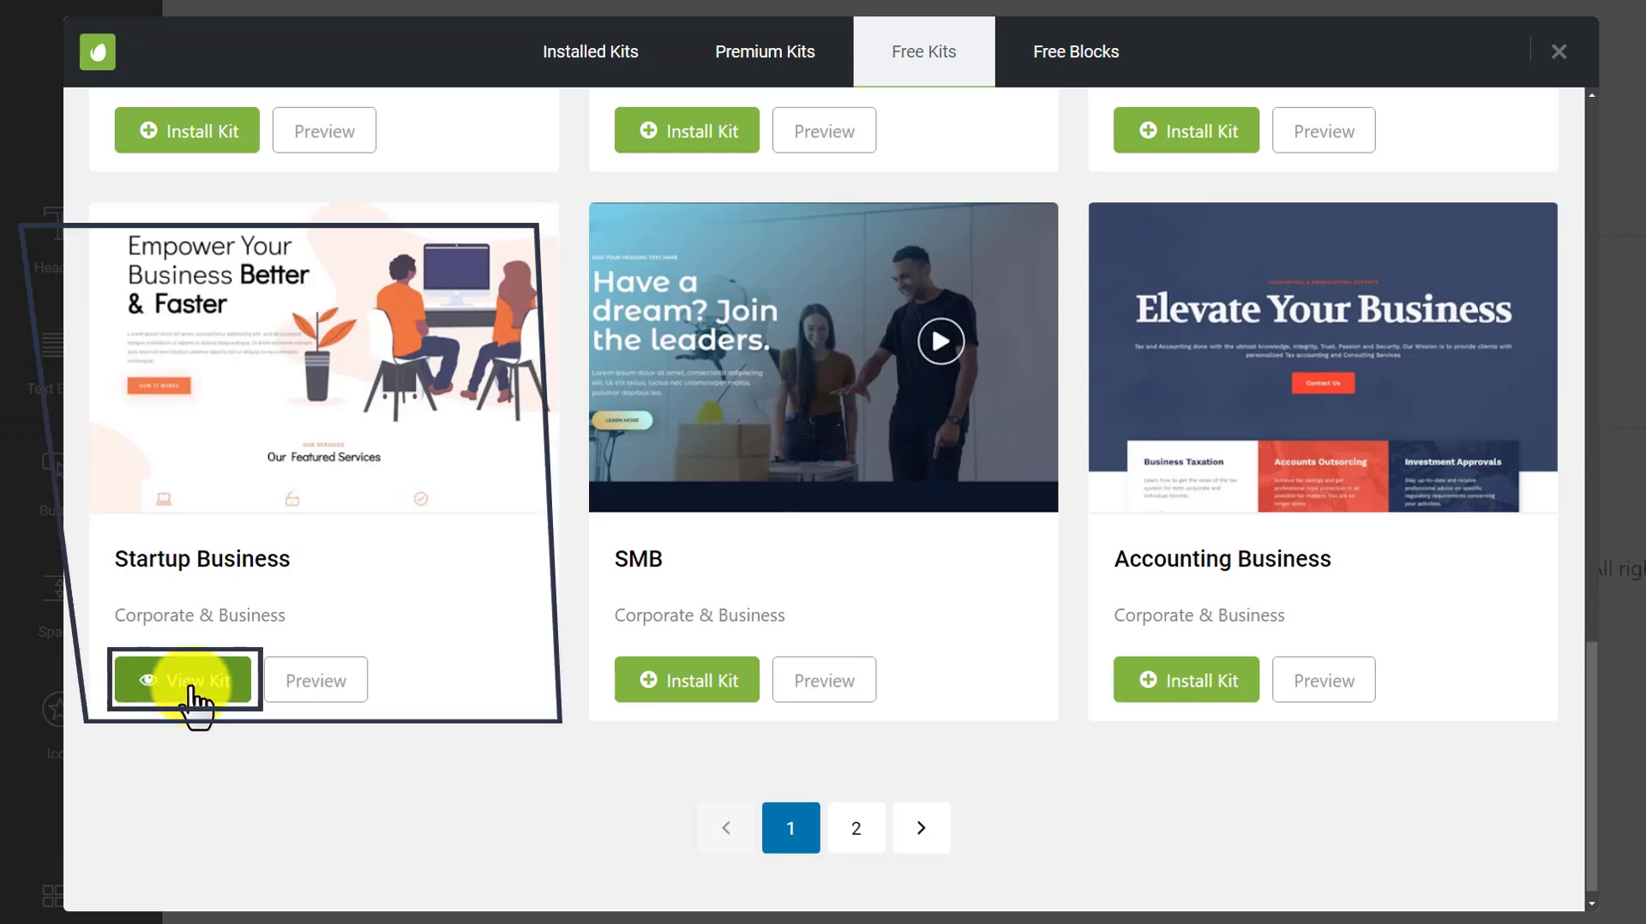
click(190, 688)
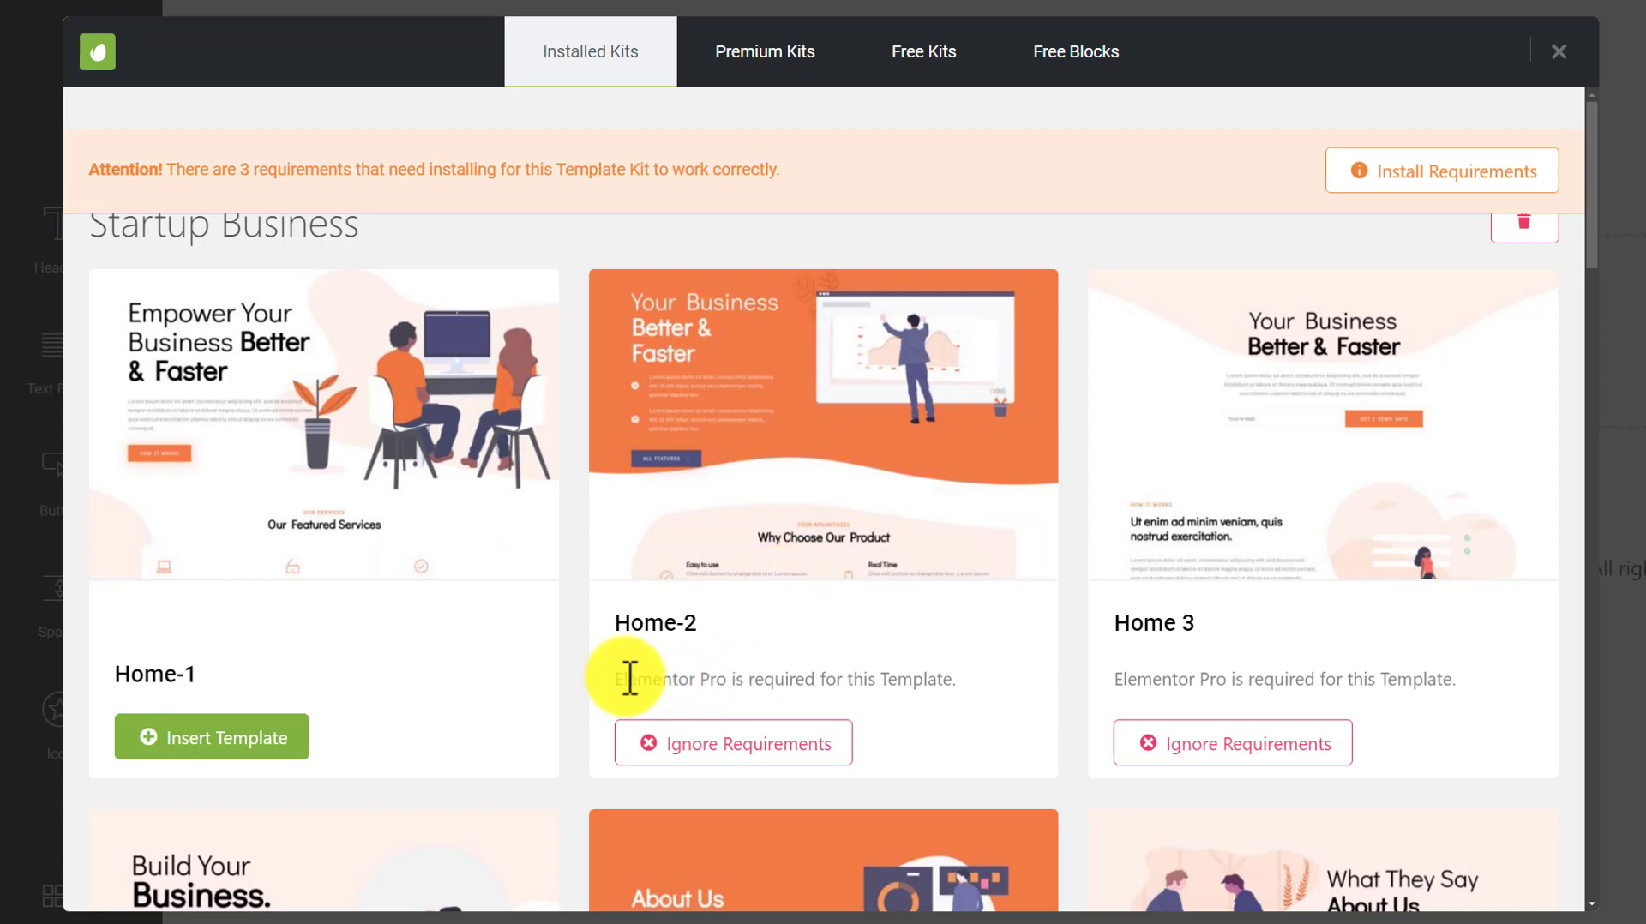
drag(615, 679, 957, 673)
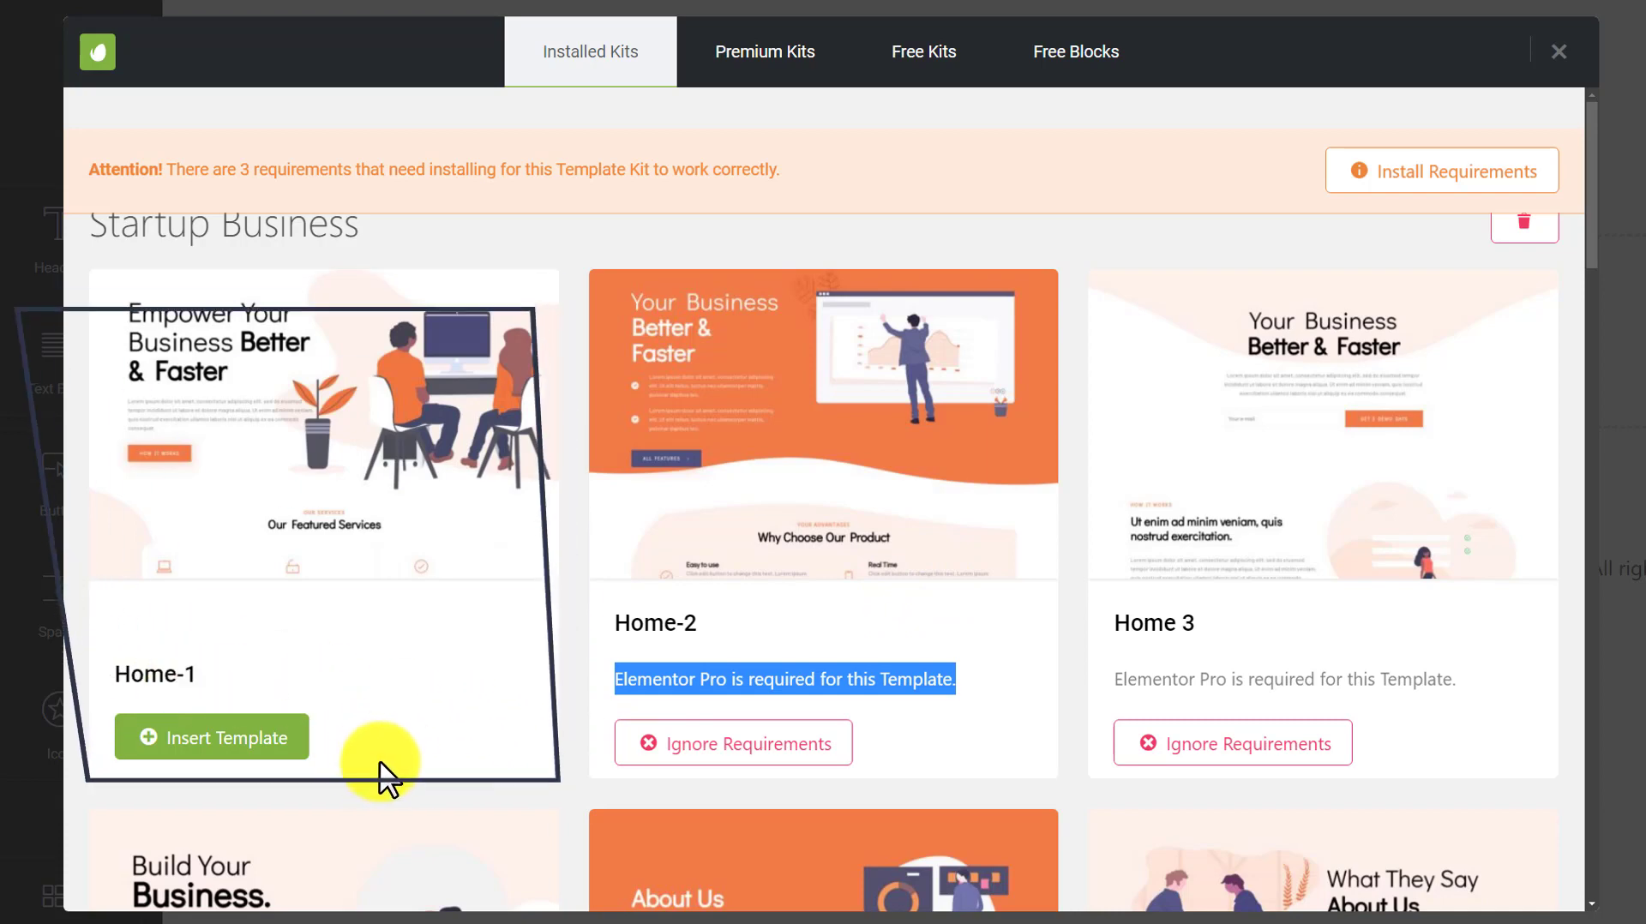
click(259, 748)
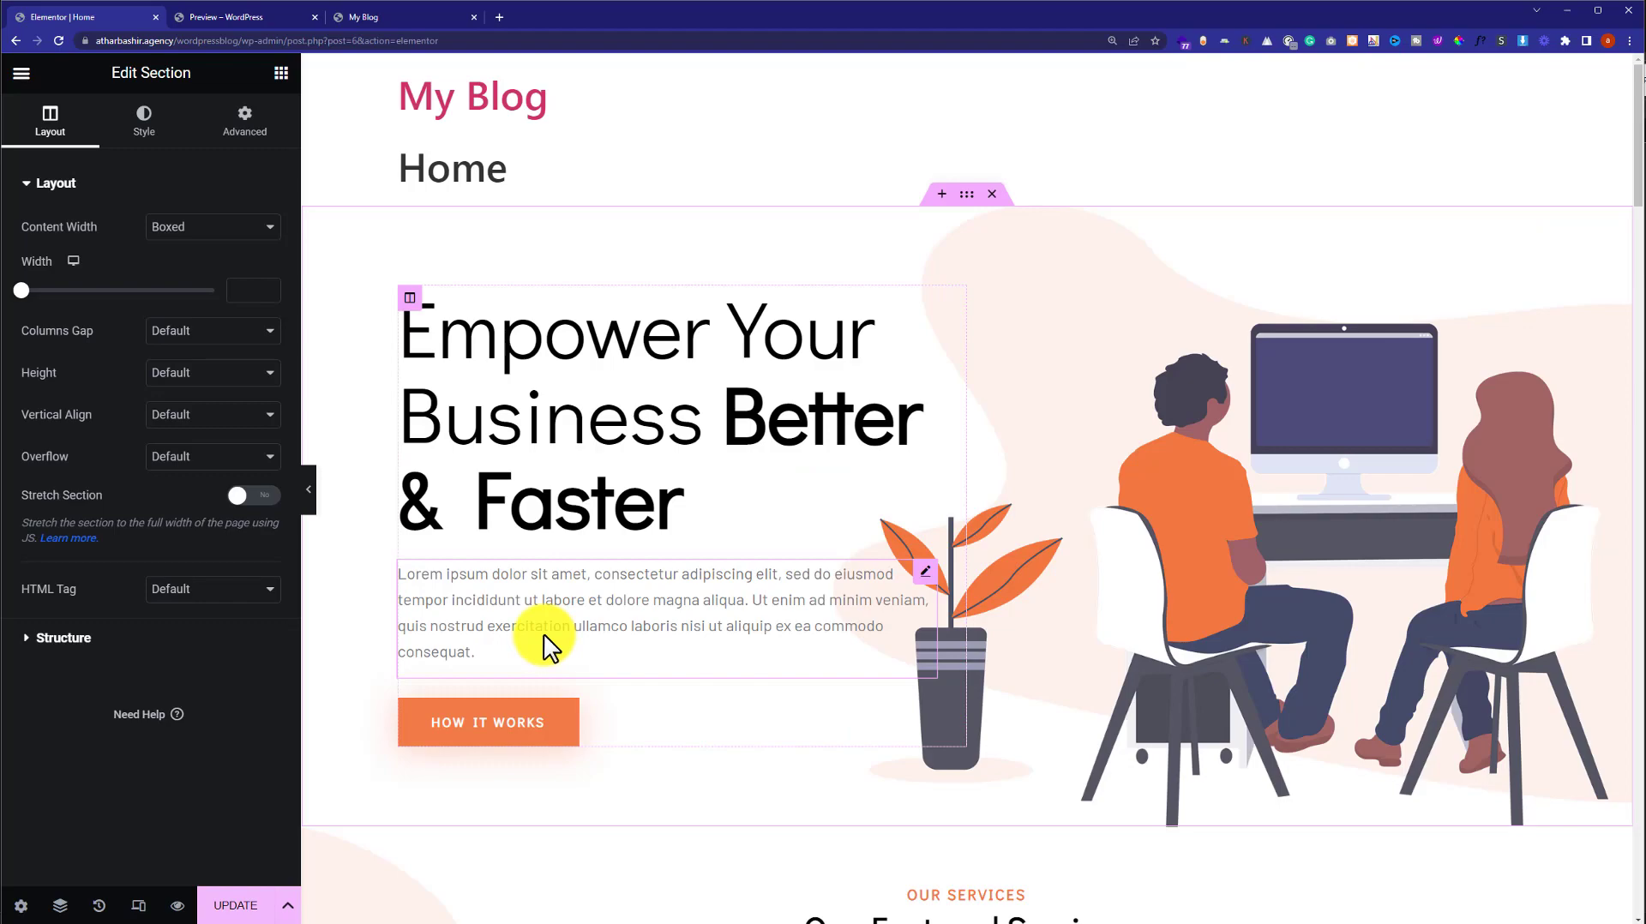
- Scroll the imported Home-1 layout from the hero through Our Featured Services to 'Trusted by hundreds'
scroll(694, 635, down, 15)
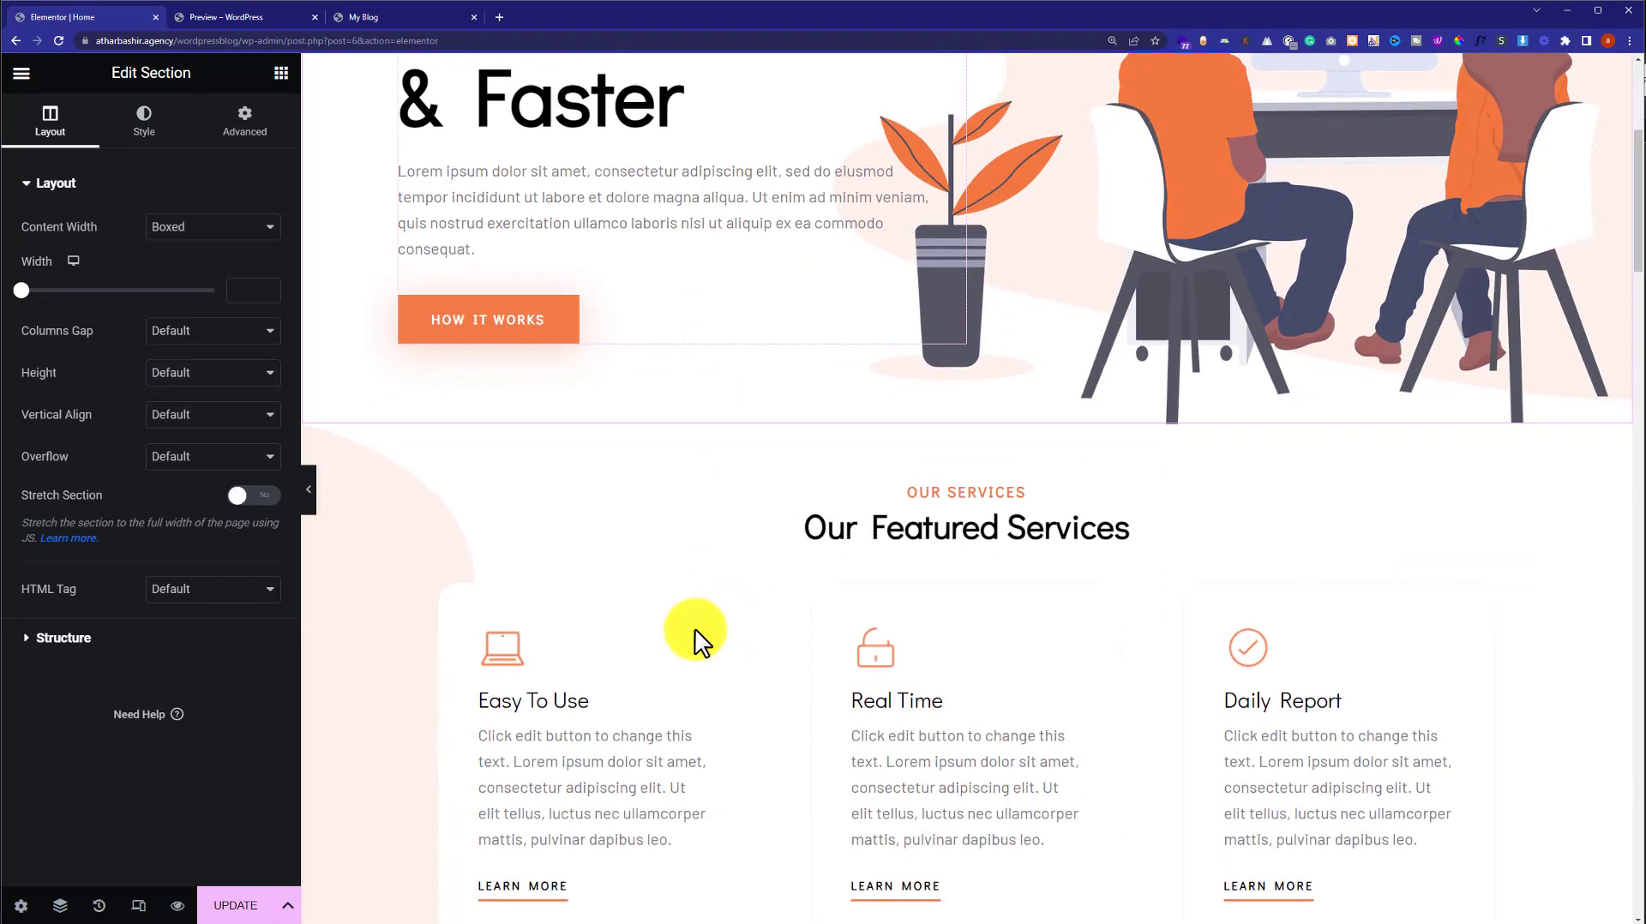
scroll(692, 635, down, 20)
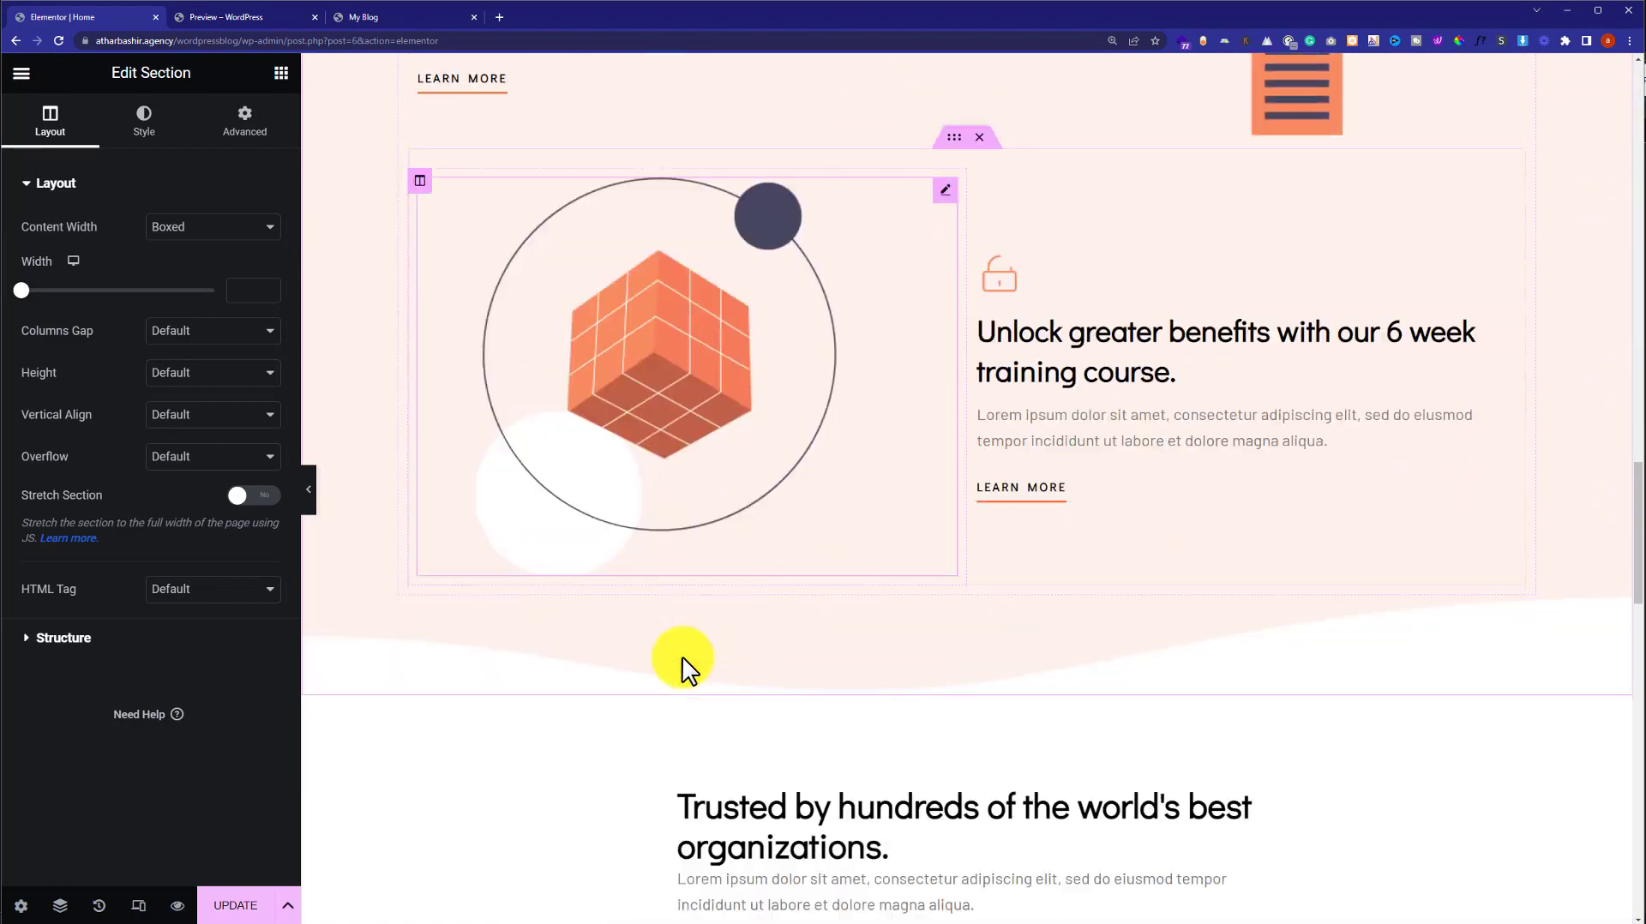
scroll(665, 686, down, 5)
scroll(665, 685, up, 20)
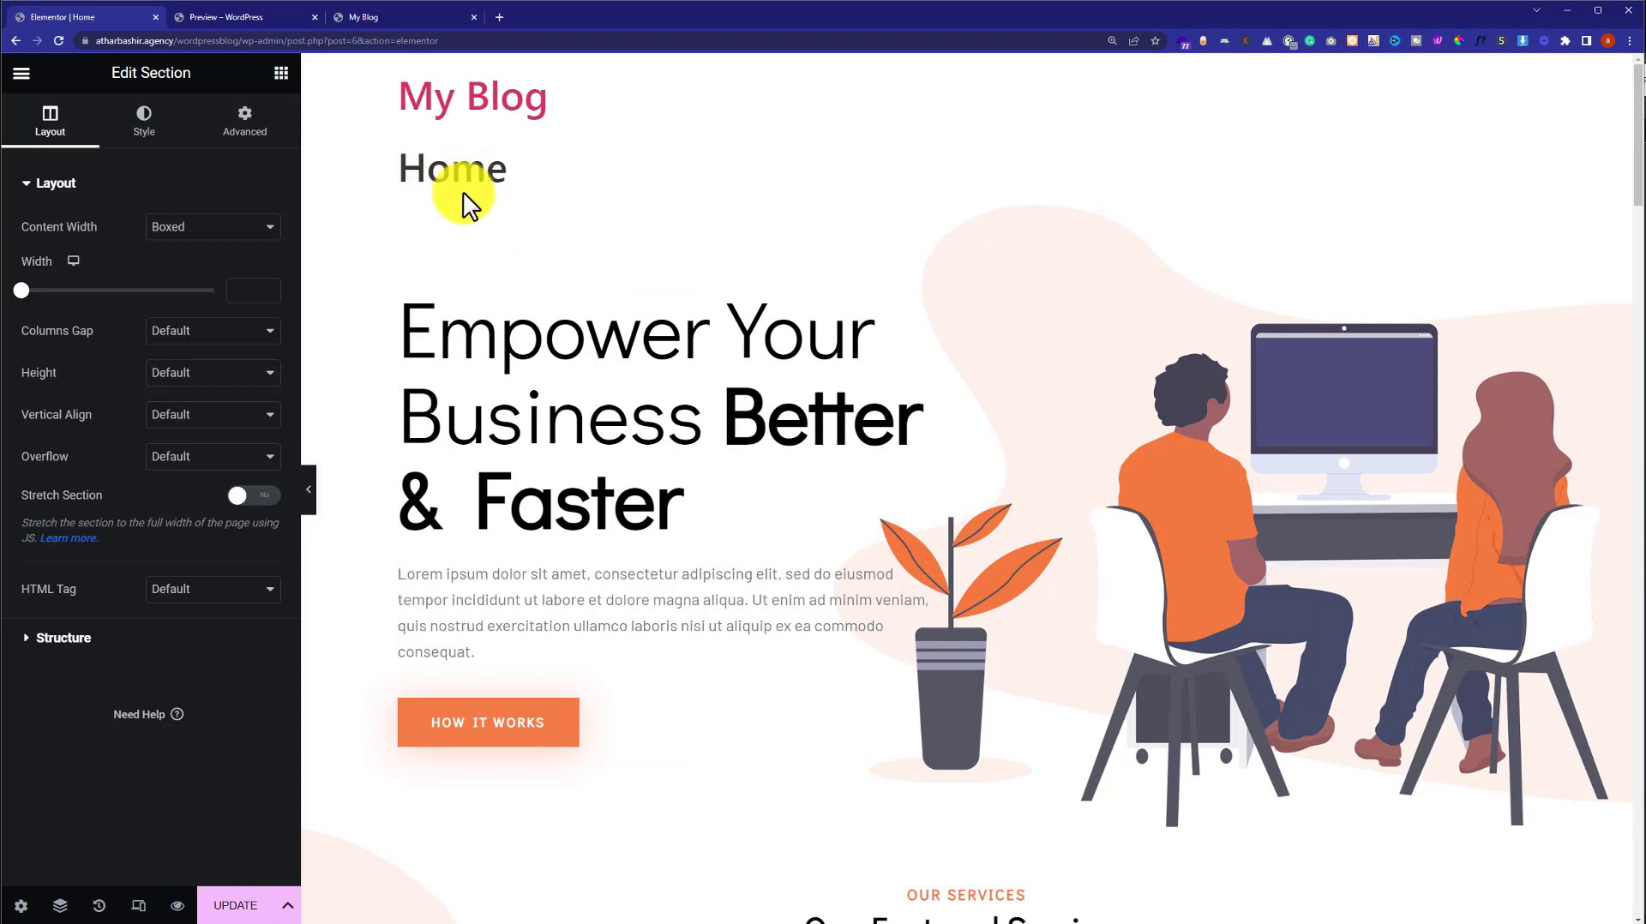
- Enable Hide Title in the Home page settings and update the page
click(18, 910)
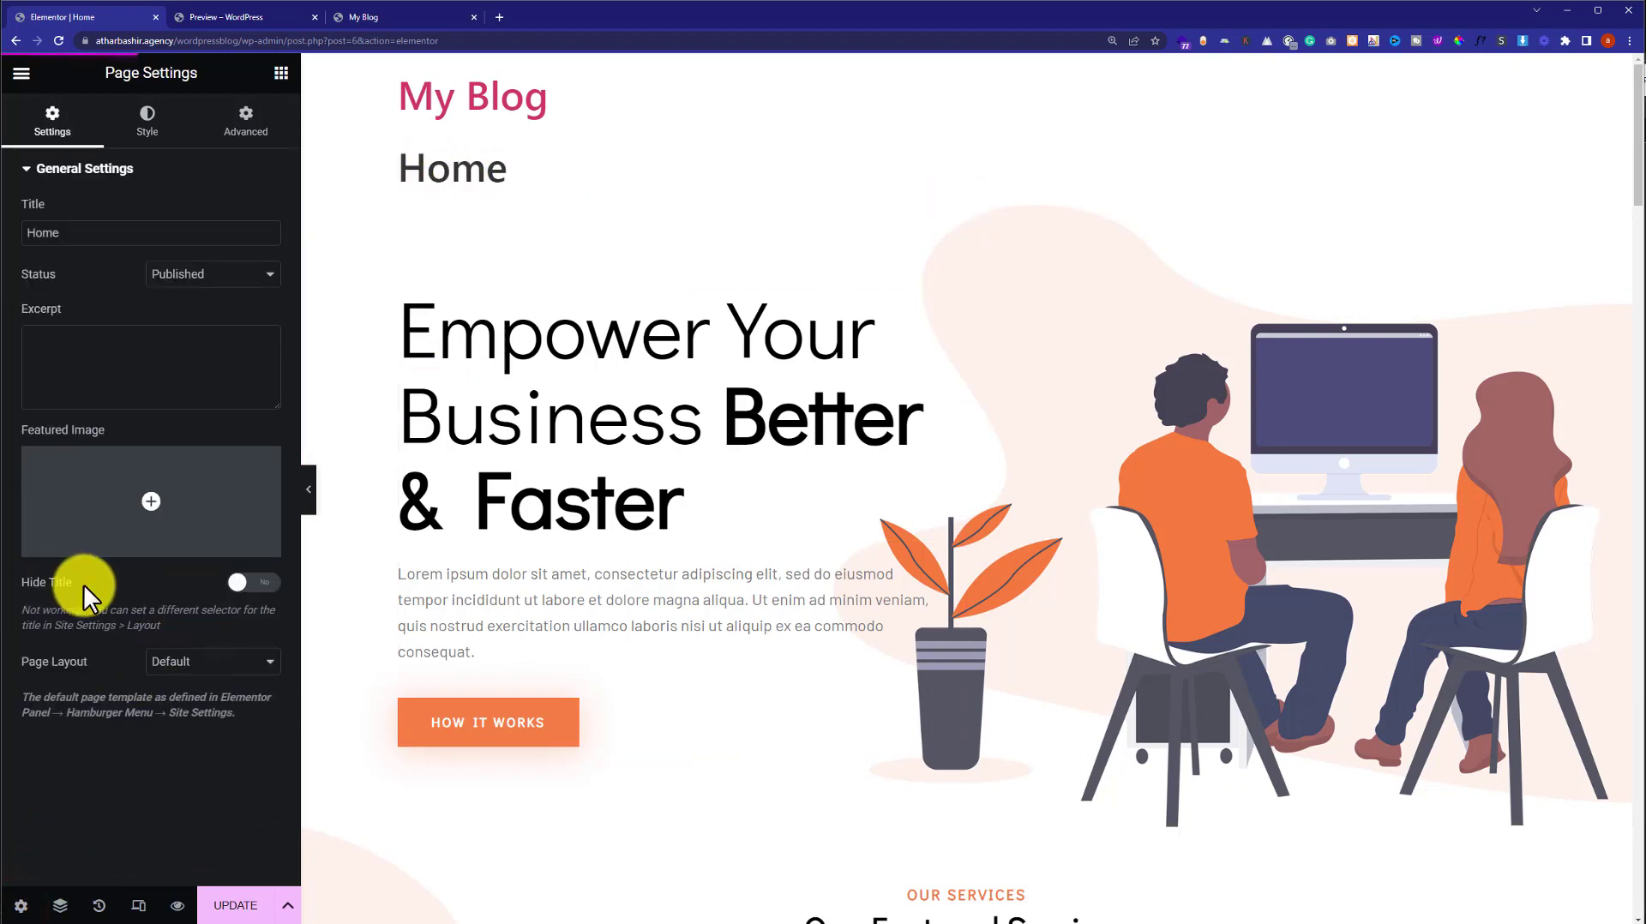
click(255, 583)
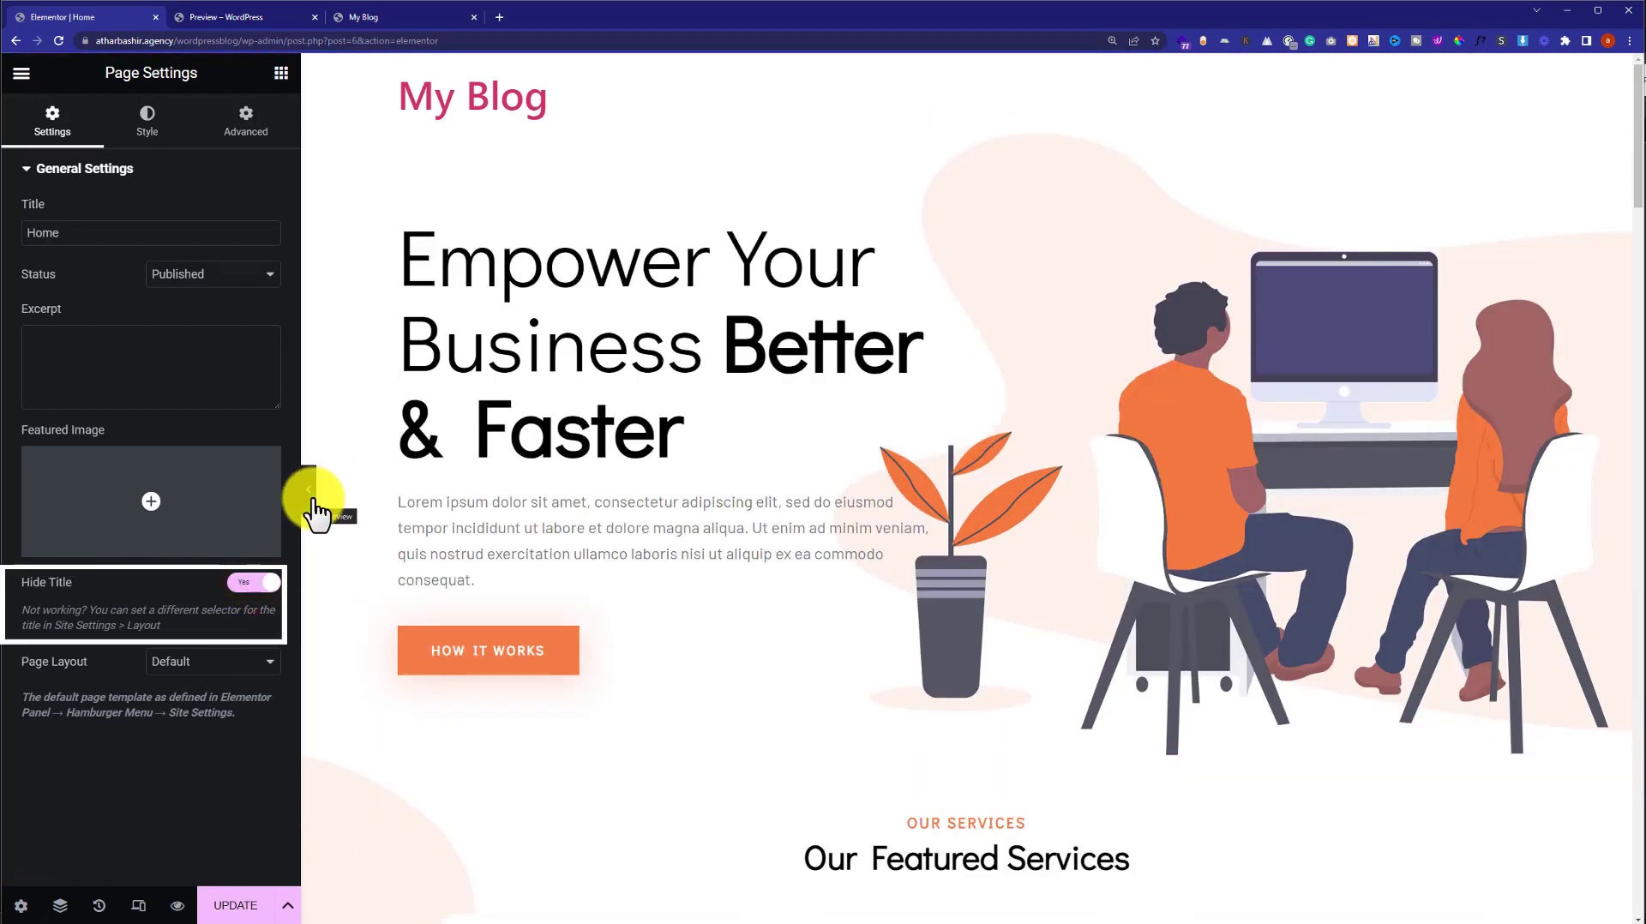
click(234, 906)
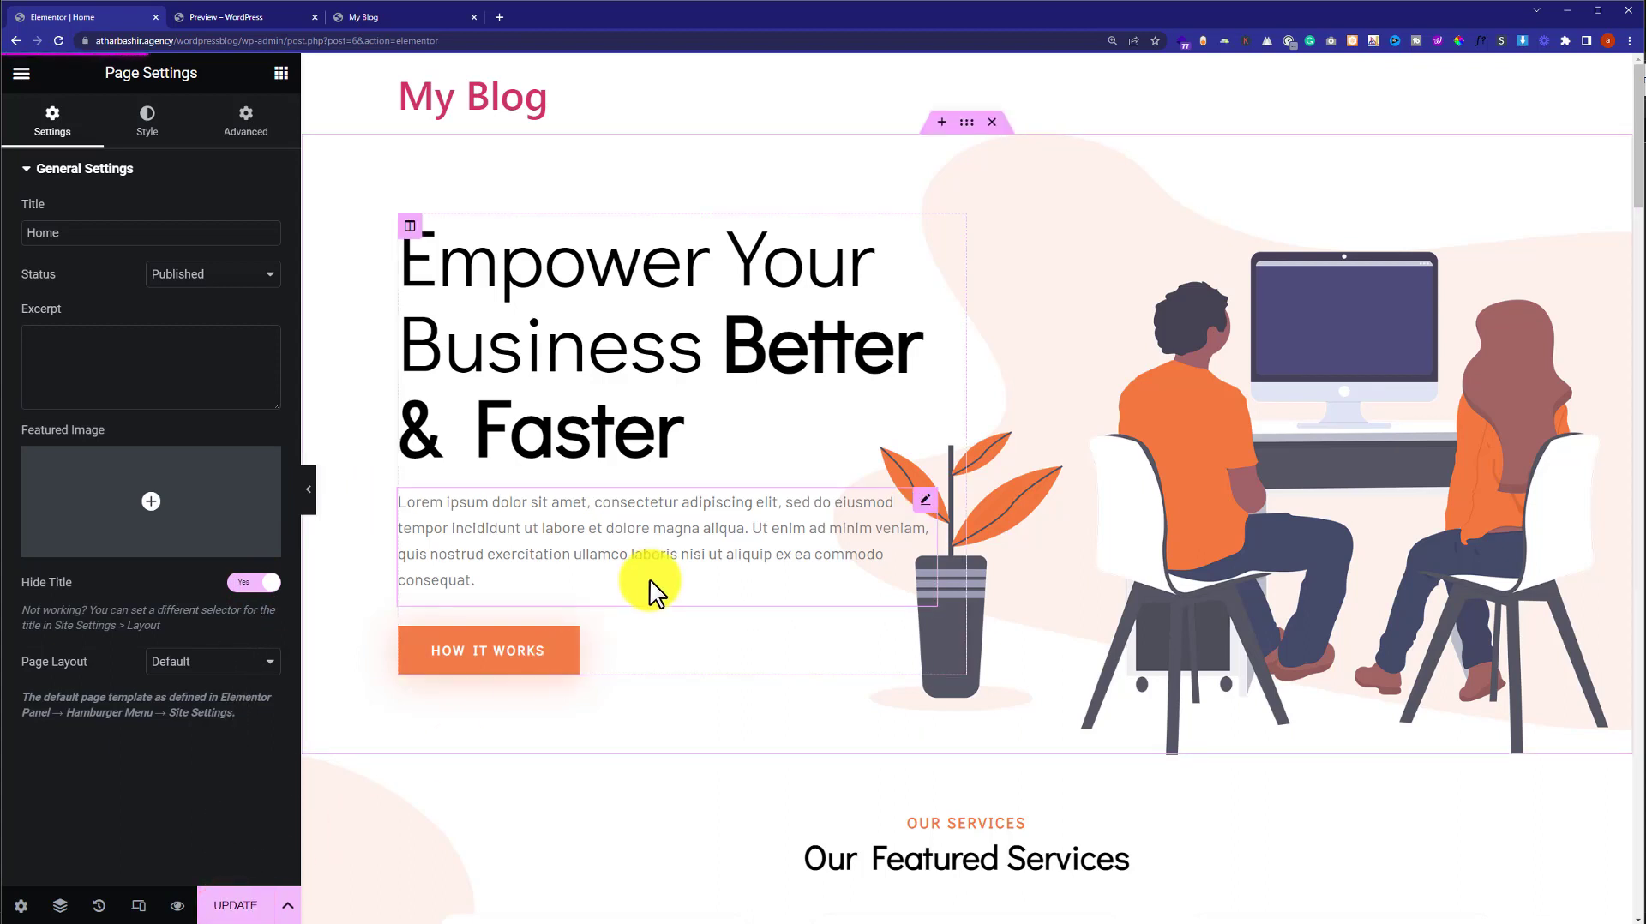
- Set the editor's exit destination to WP Dashboard, apply it, and confirm leaving Elementor
click(20, 79)
click(157, 469)
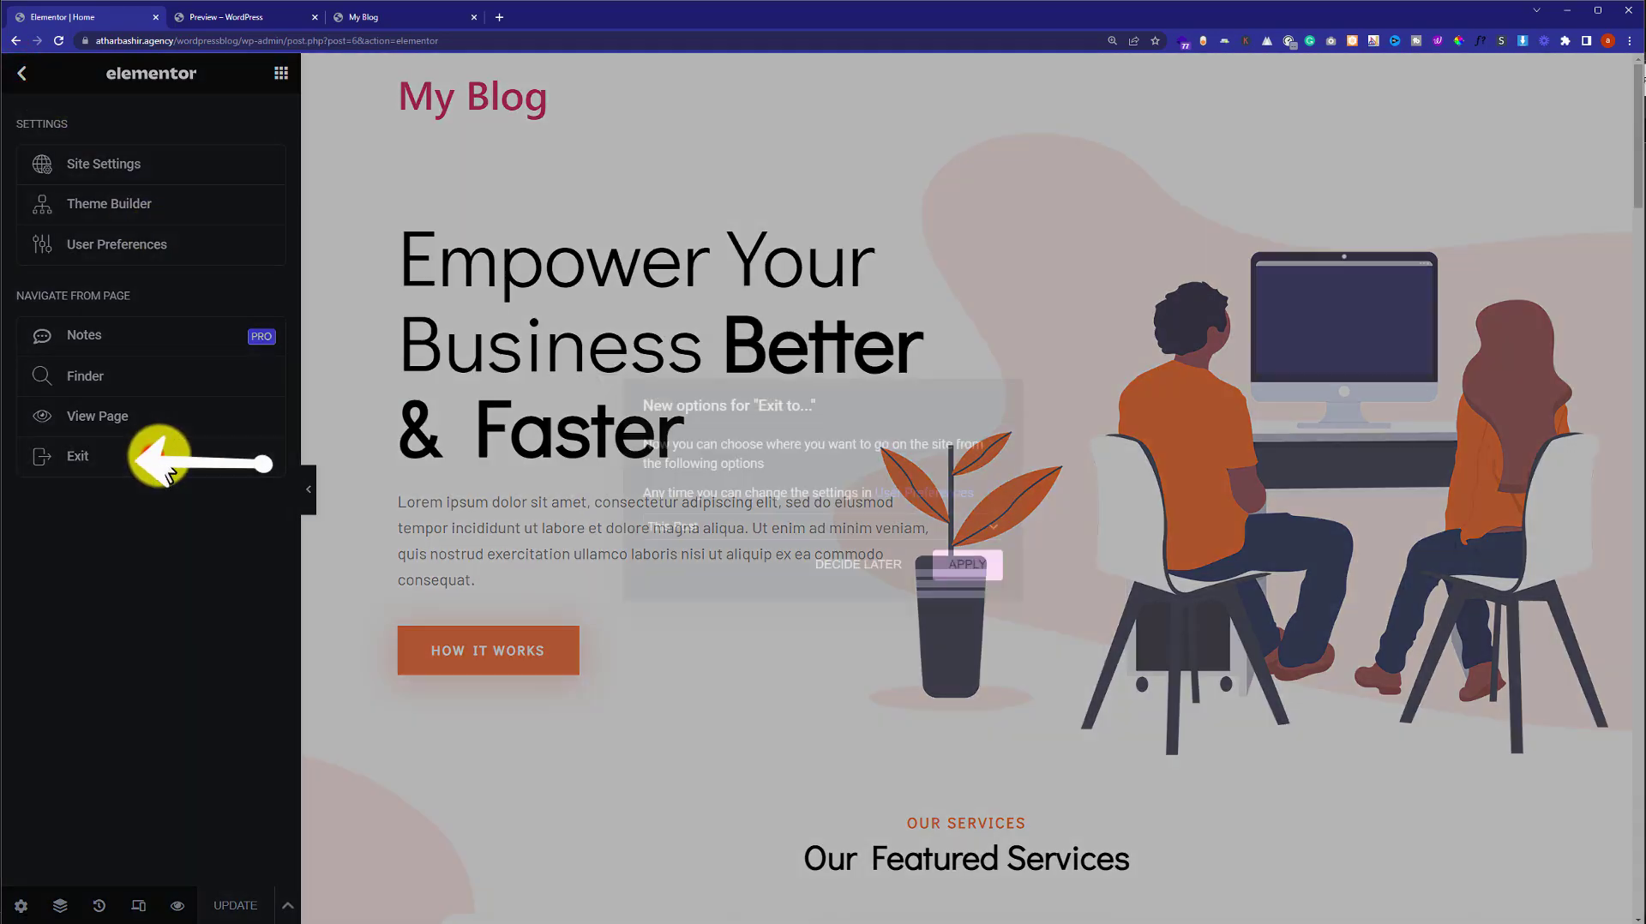
click(779, 524)
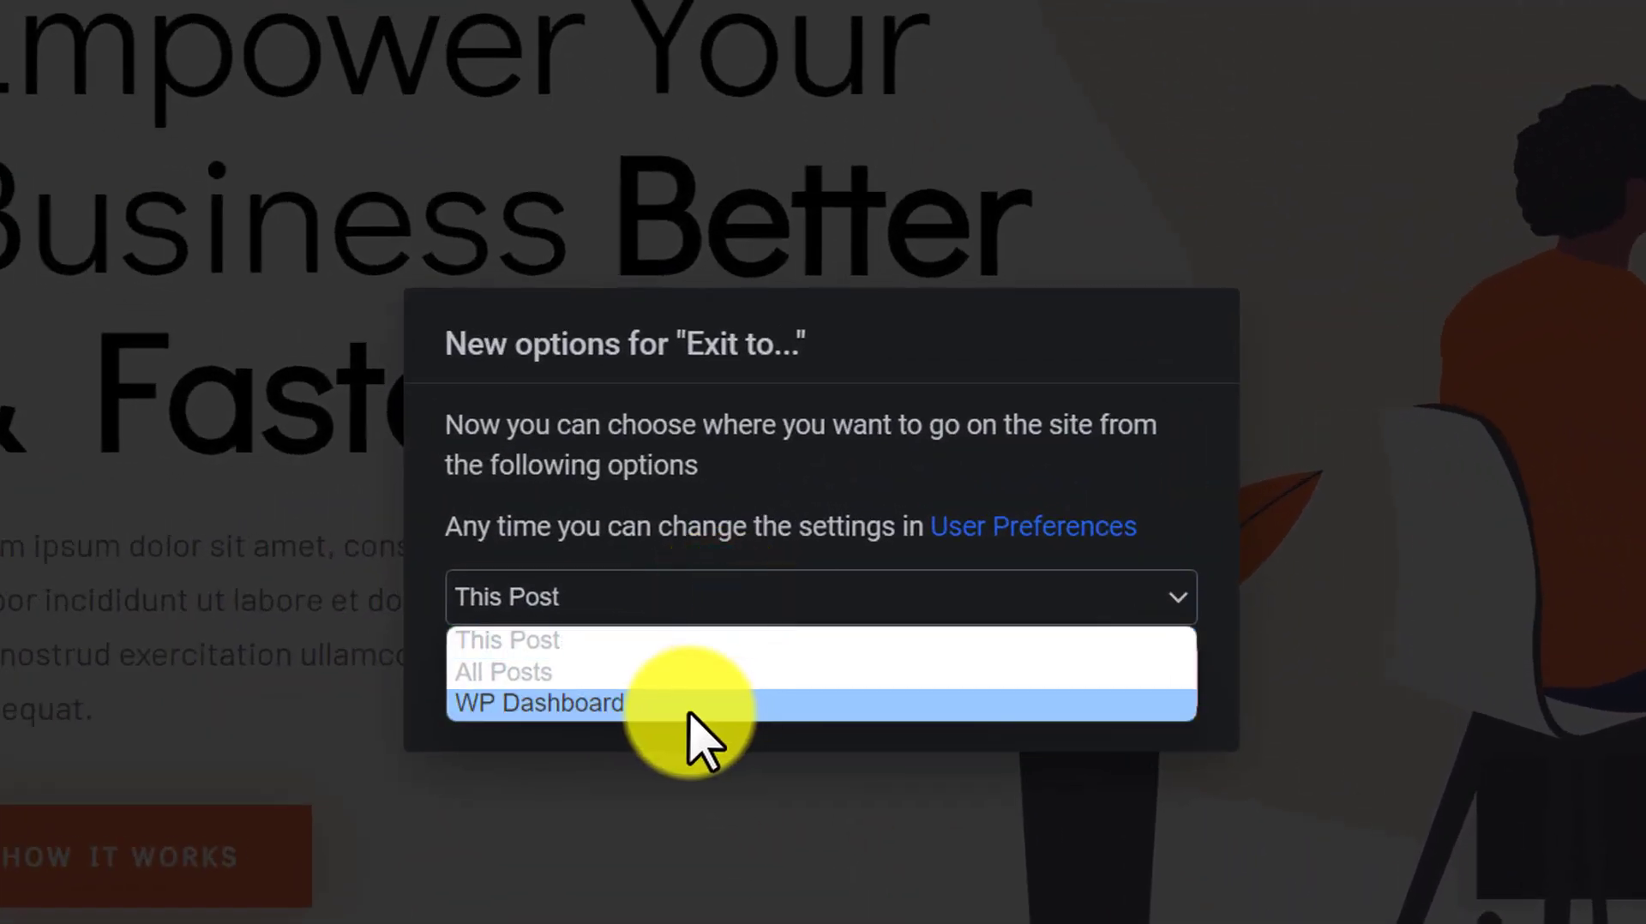
click(686, 698)
click(1144, 677)
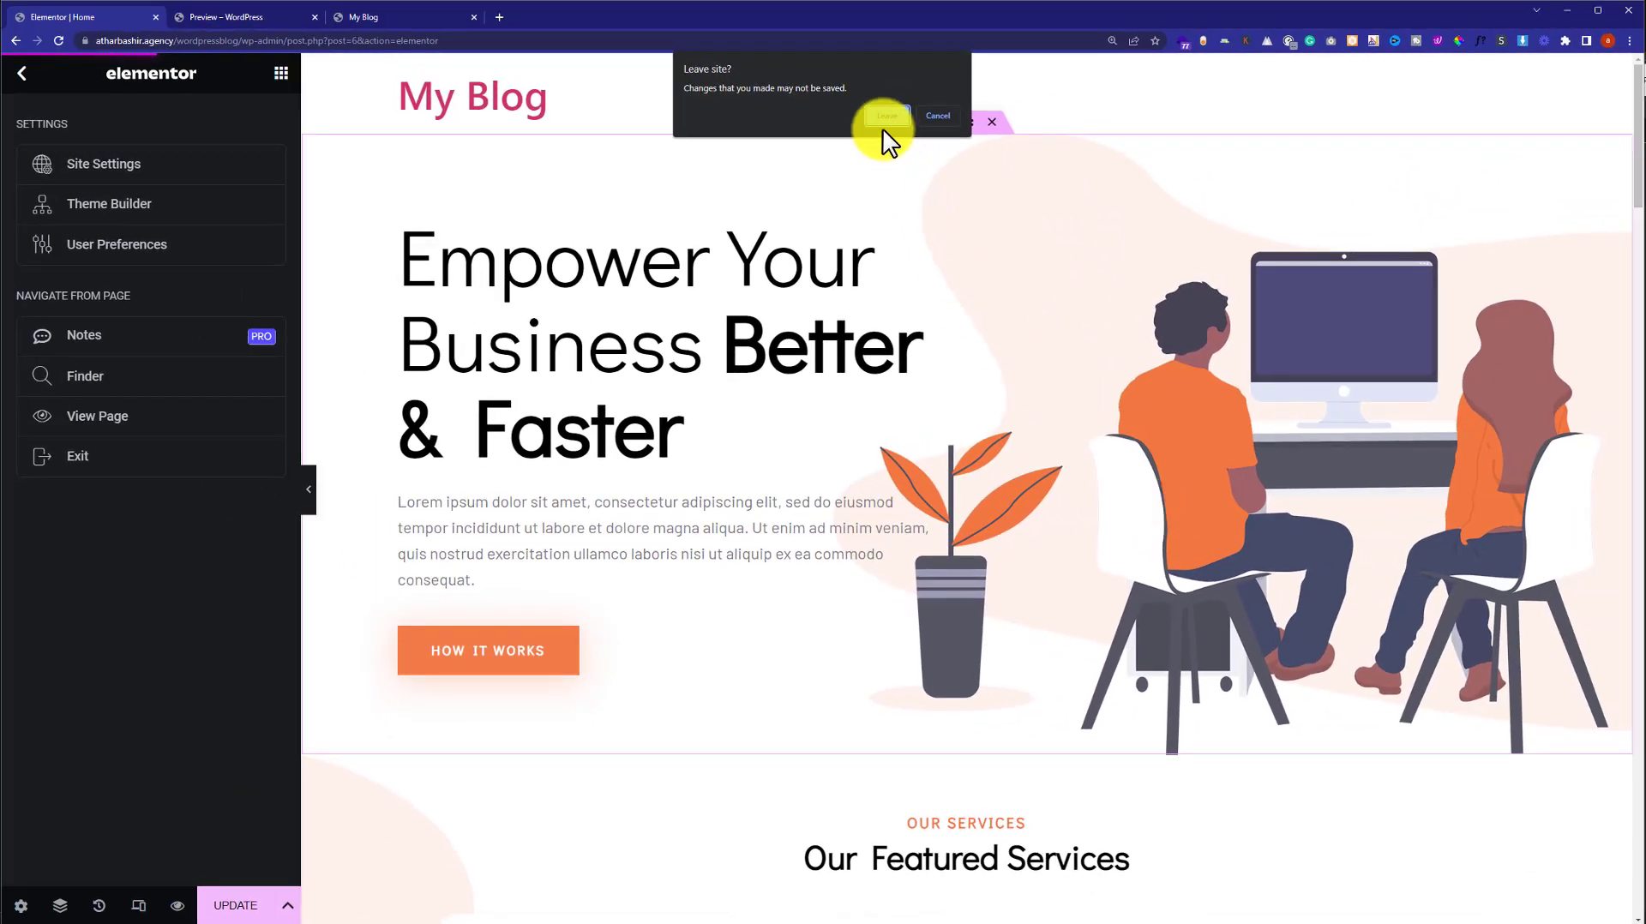
click(886, 116)
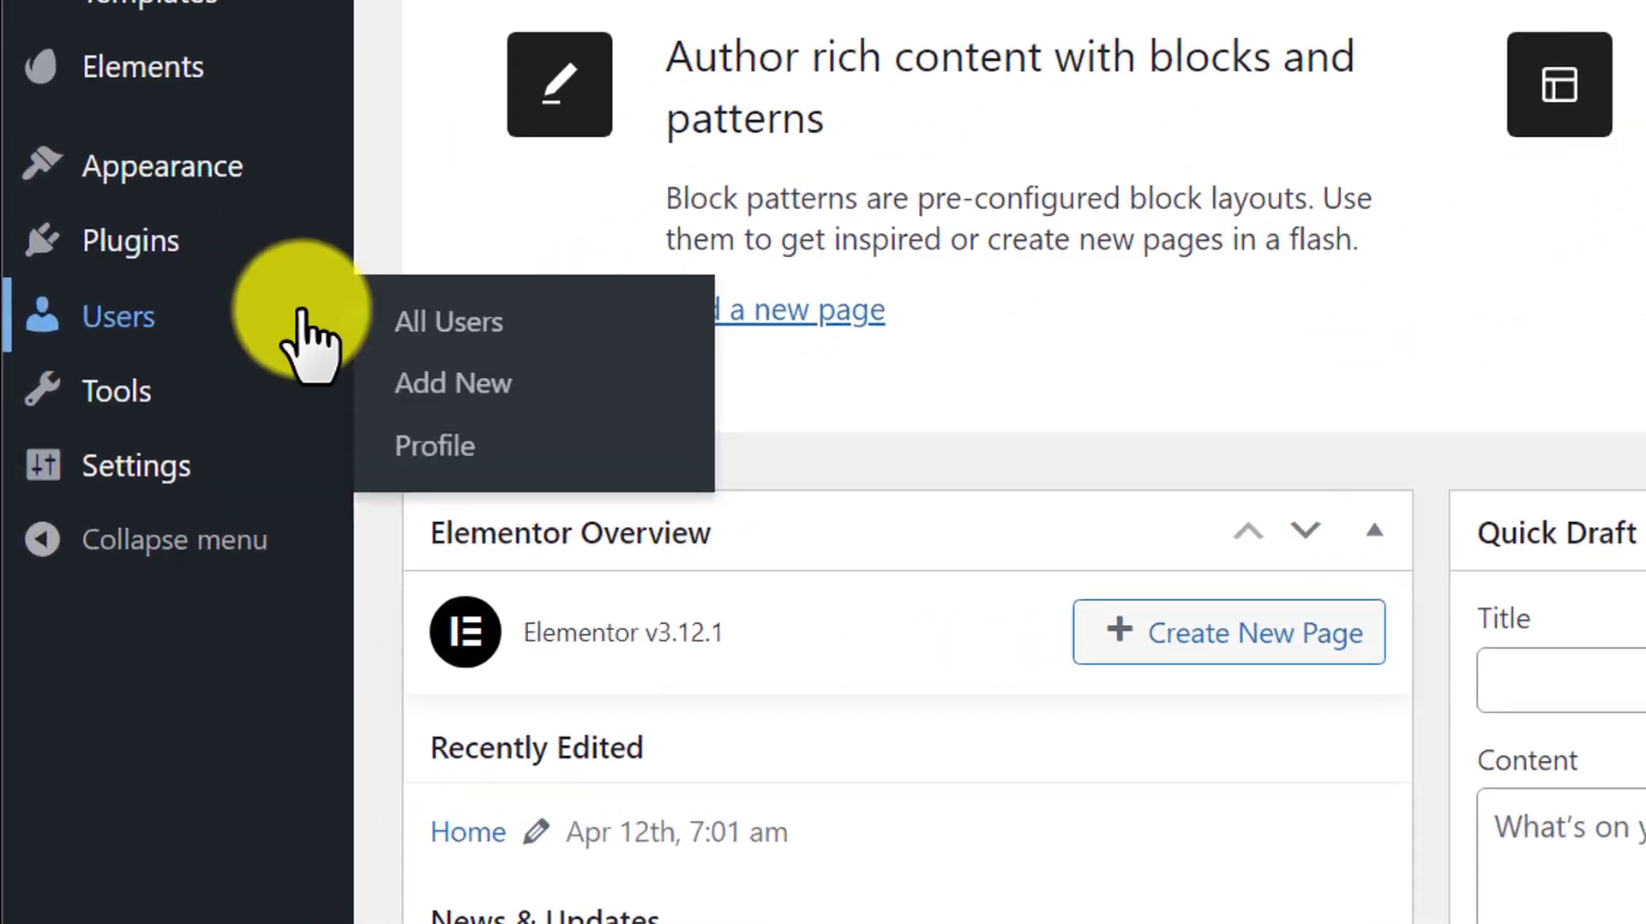
- In Reading settings, set the homepage to the static page 'Home' and save the changes
mouse_move(110, 634)
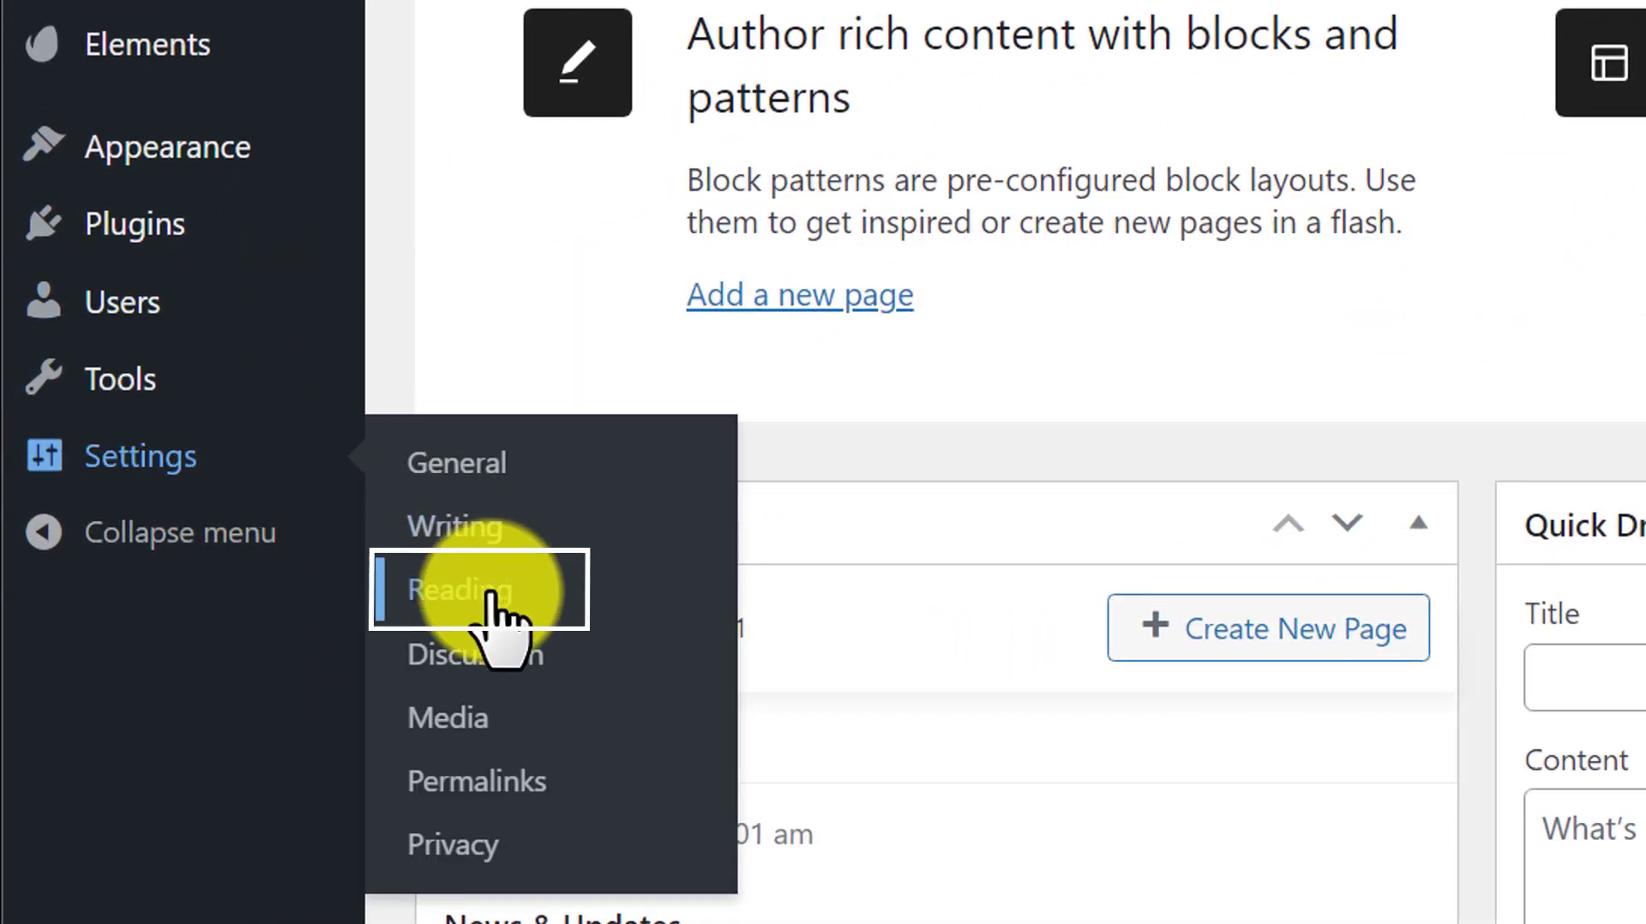
click(532, 590)
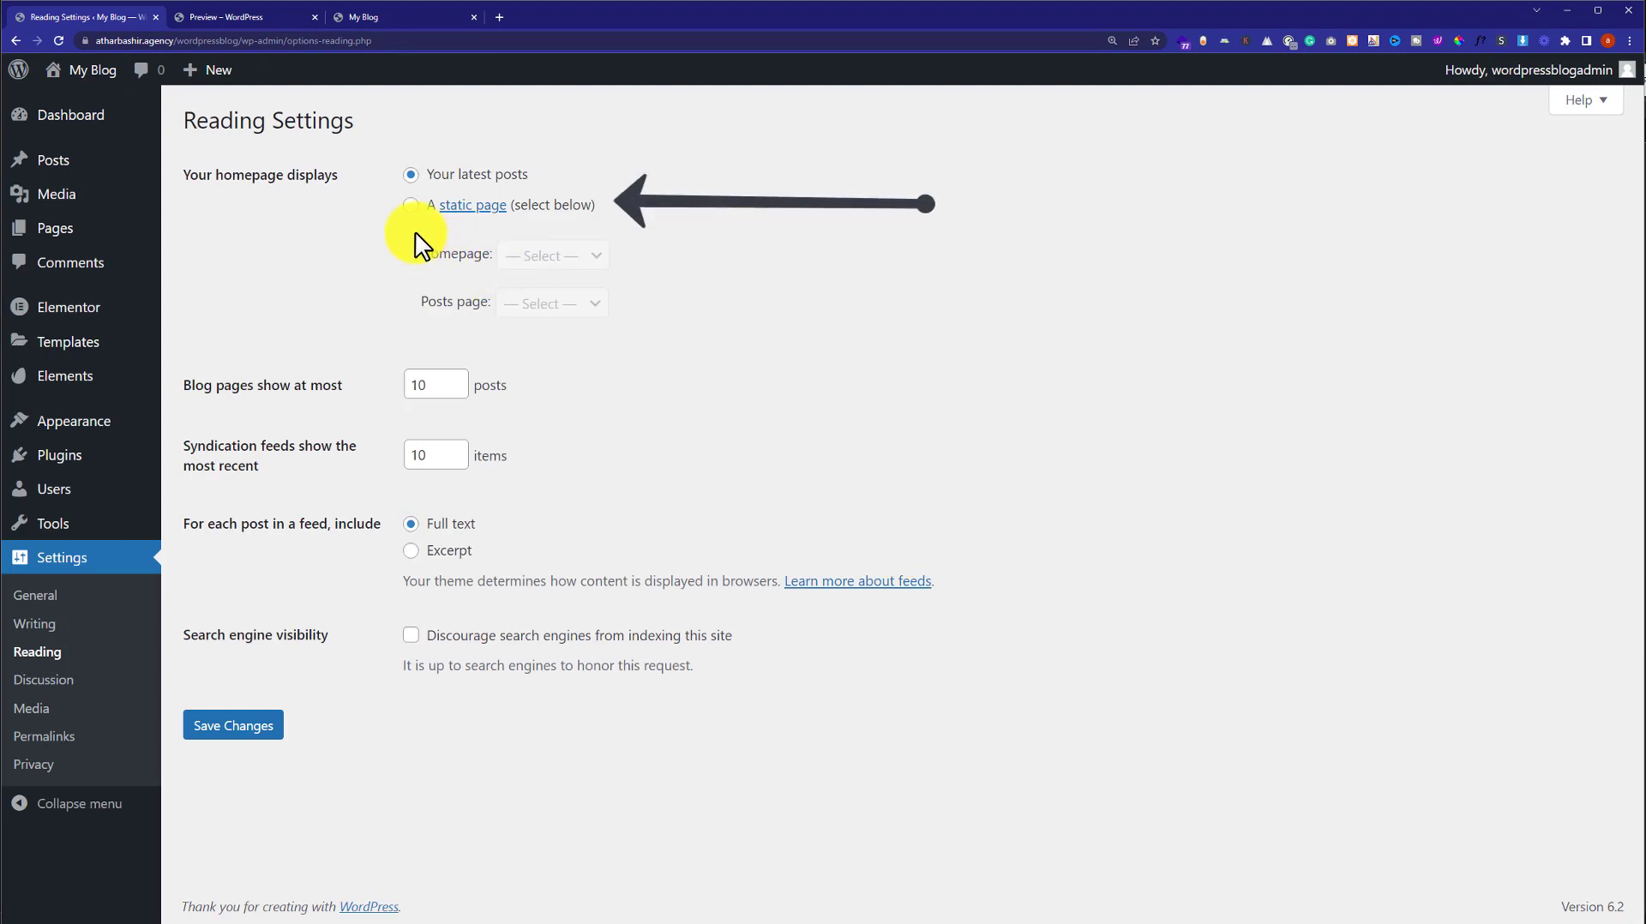
click(412, 206)
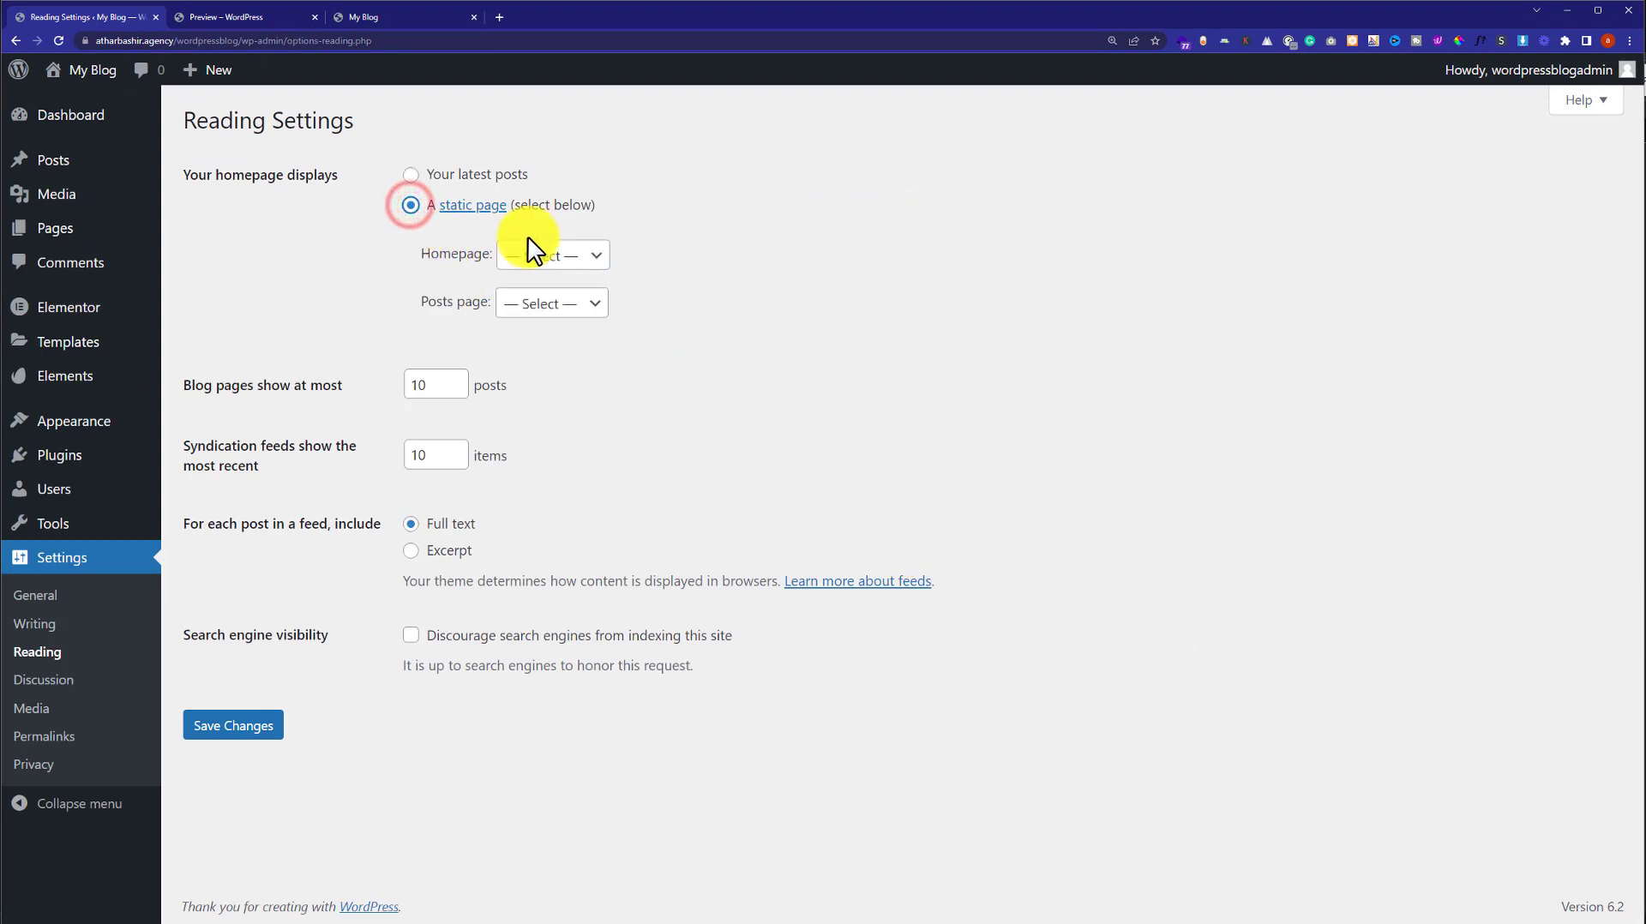
click(562, 255)
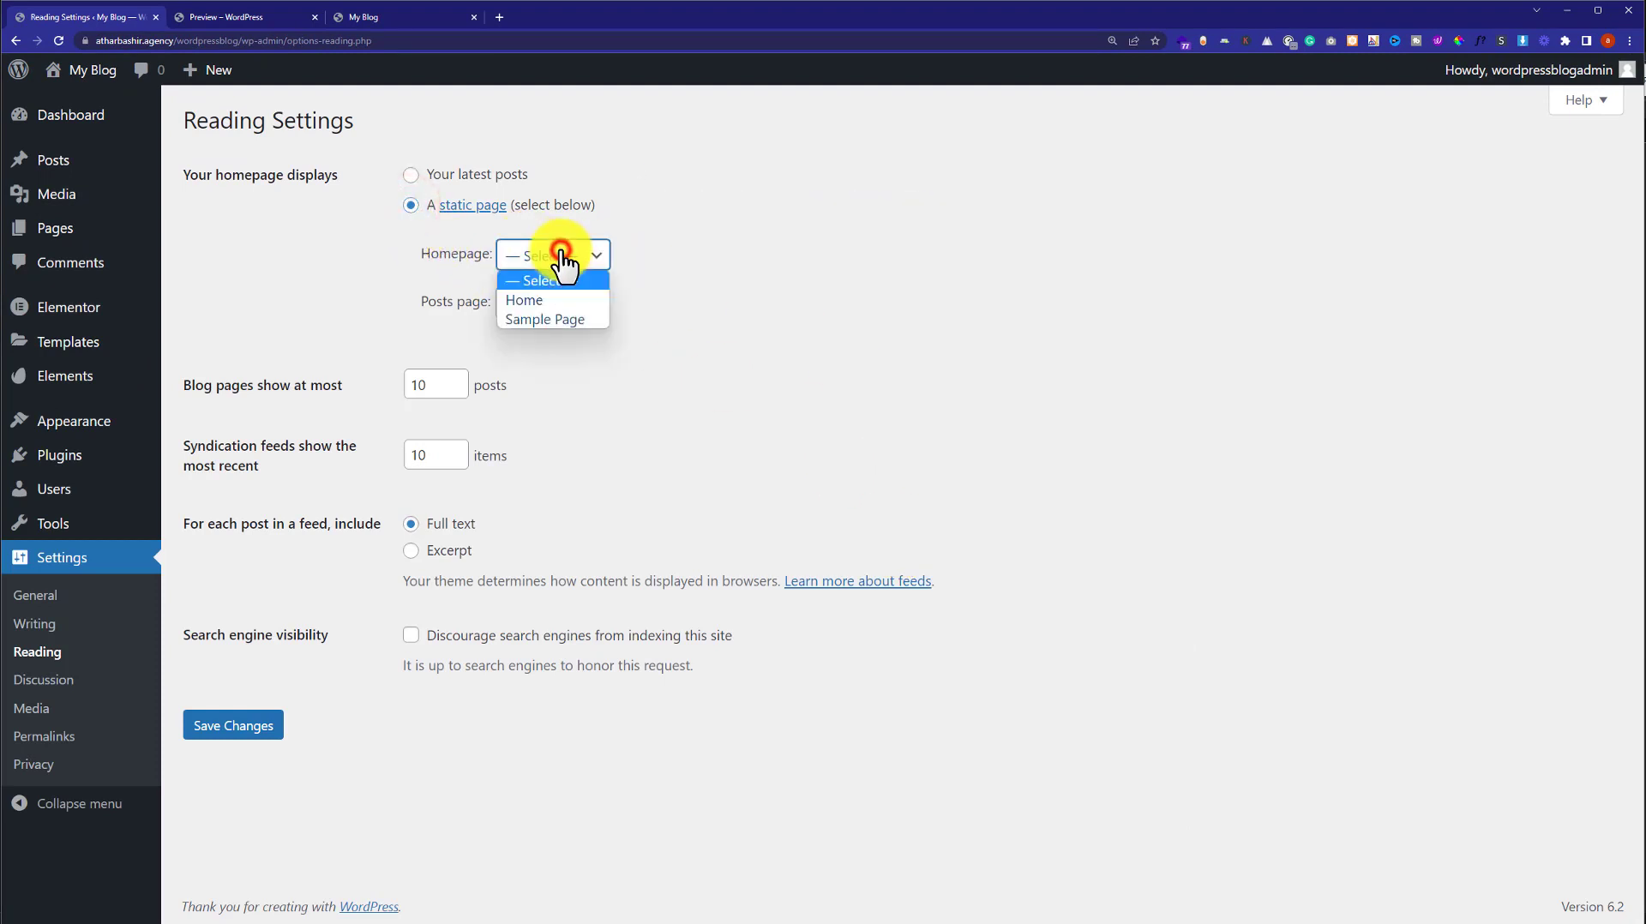
click(534, 300)
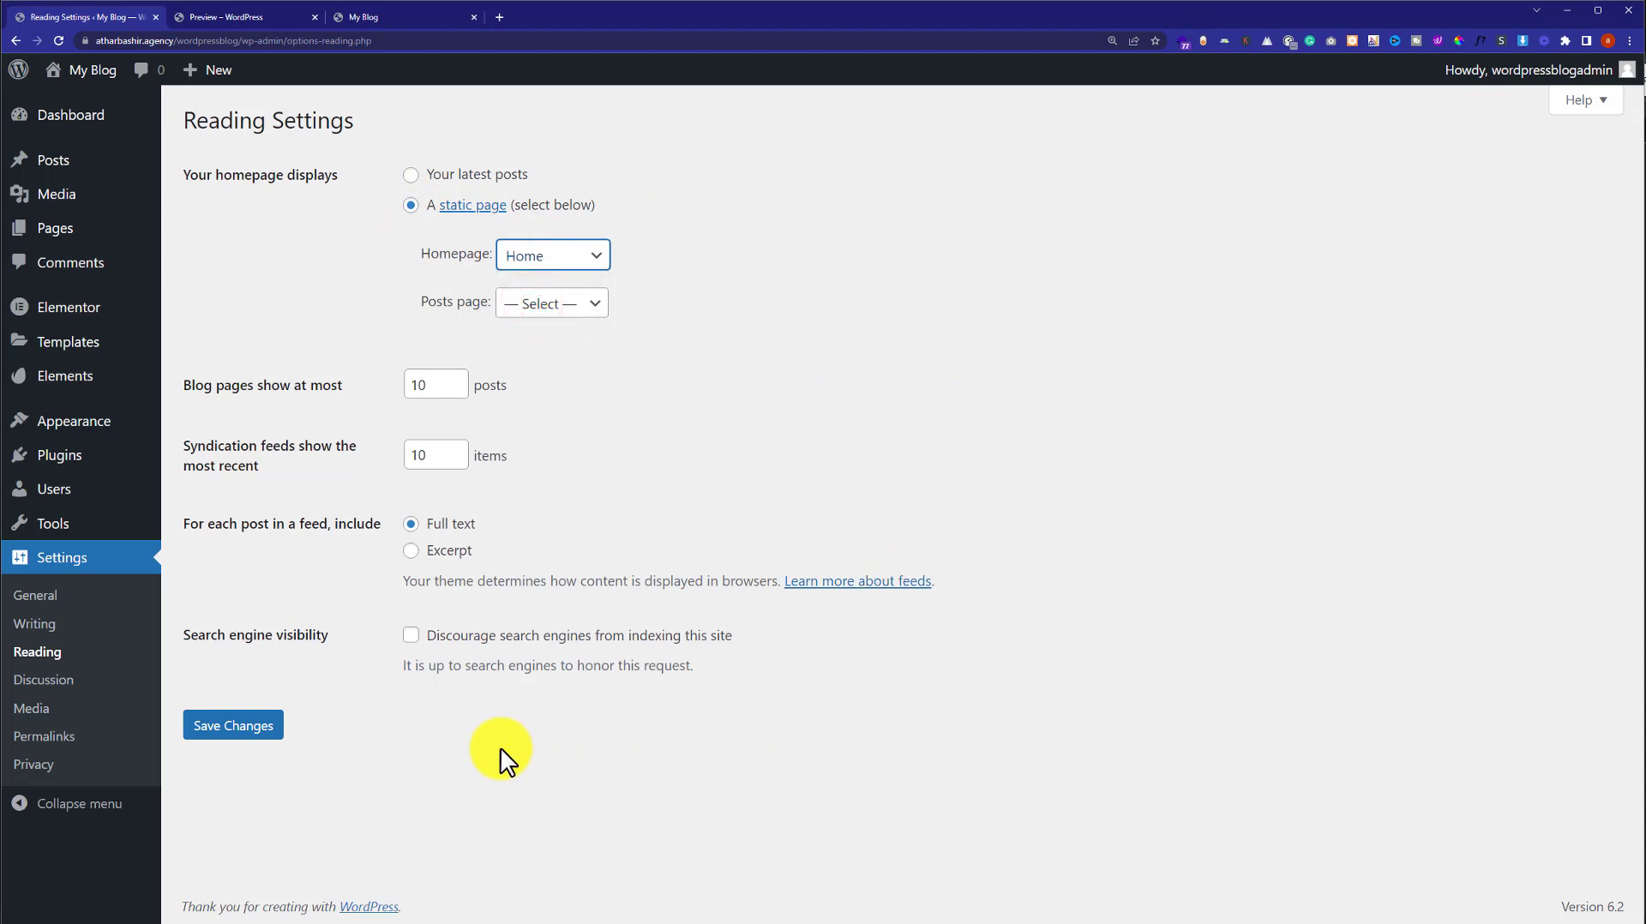
click(254, 727)
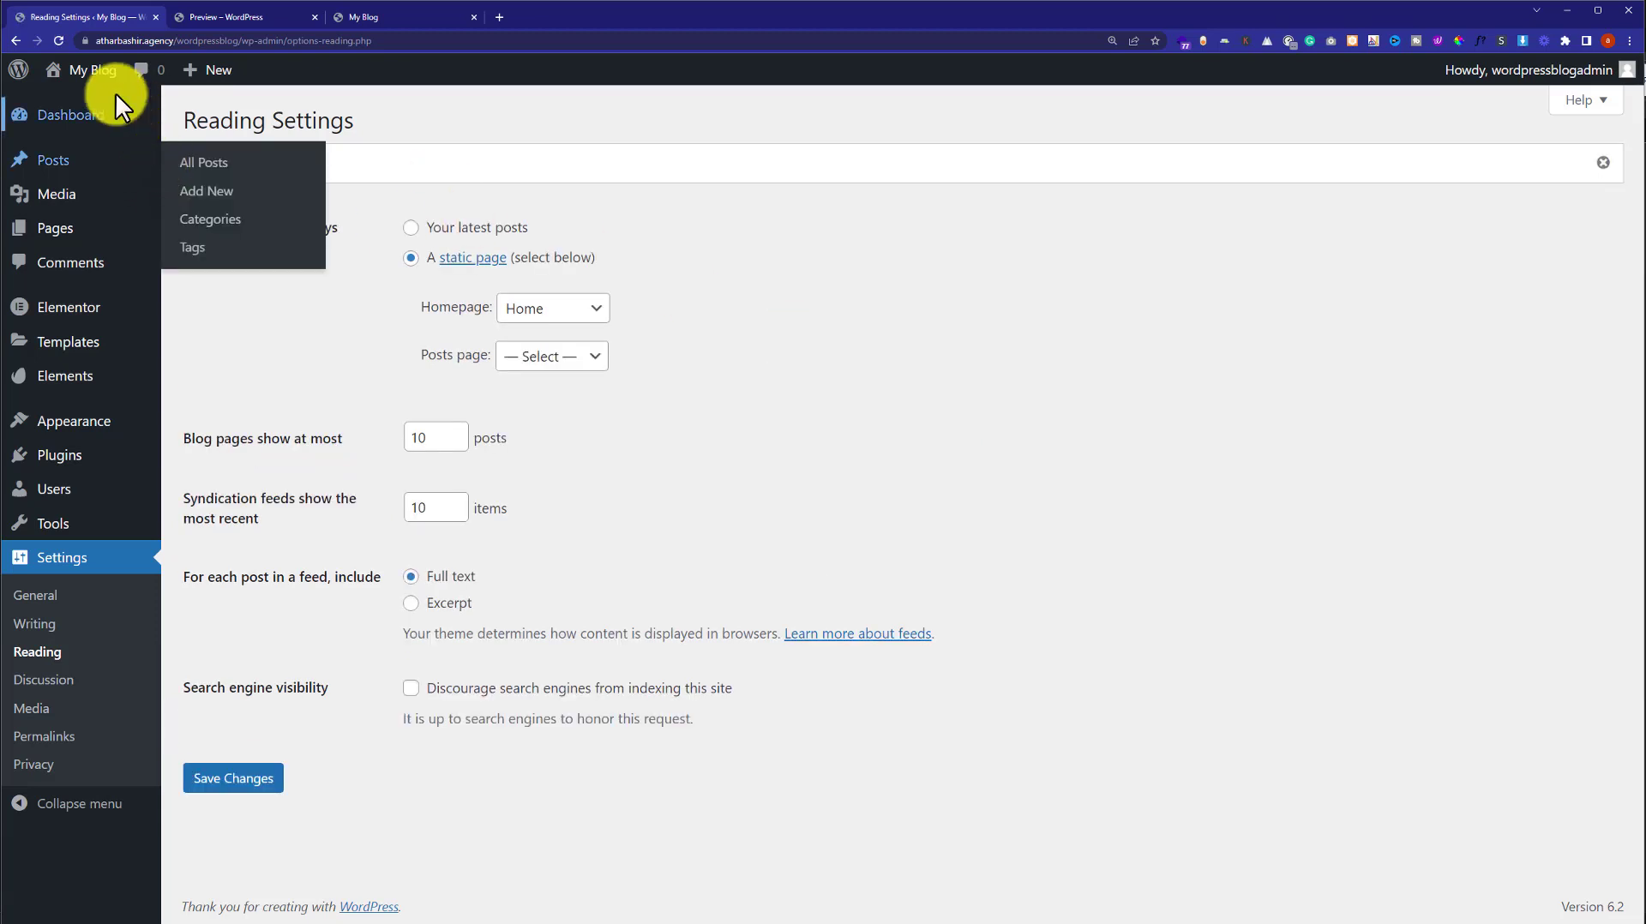
mouse_move(89, 79)
ctrl+click(69, 105)
- View the live site and scroll through the new Startup Business homepage
click(253, 17)
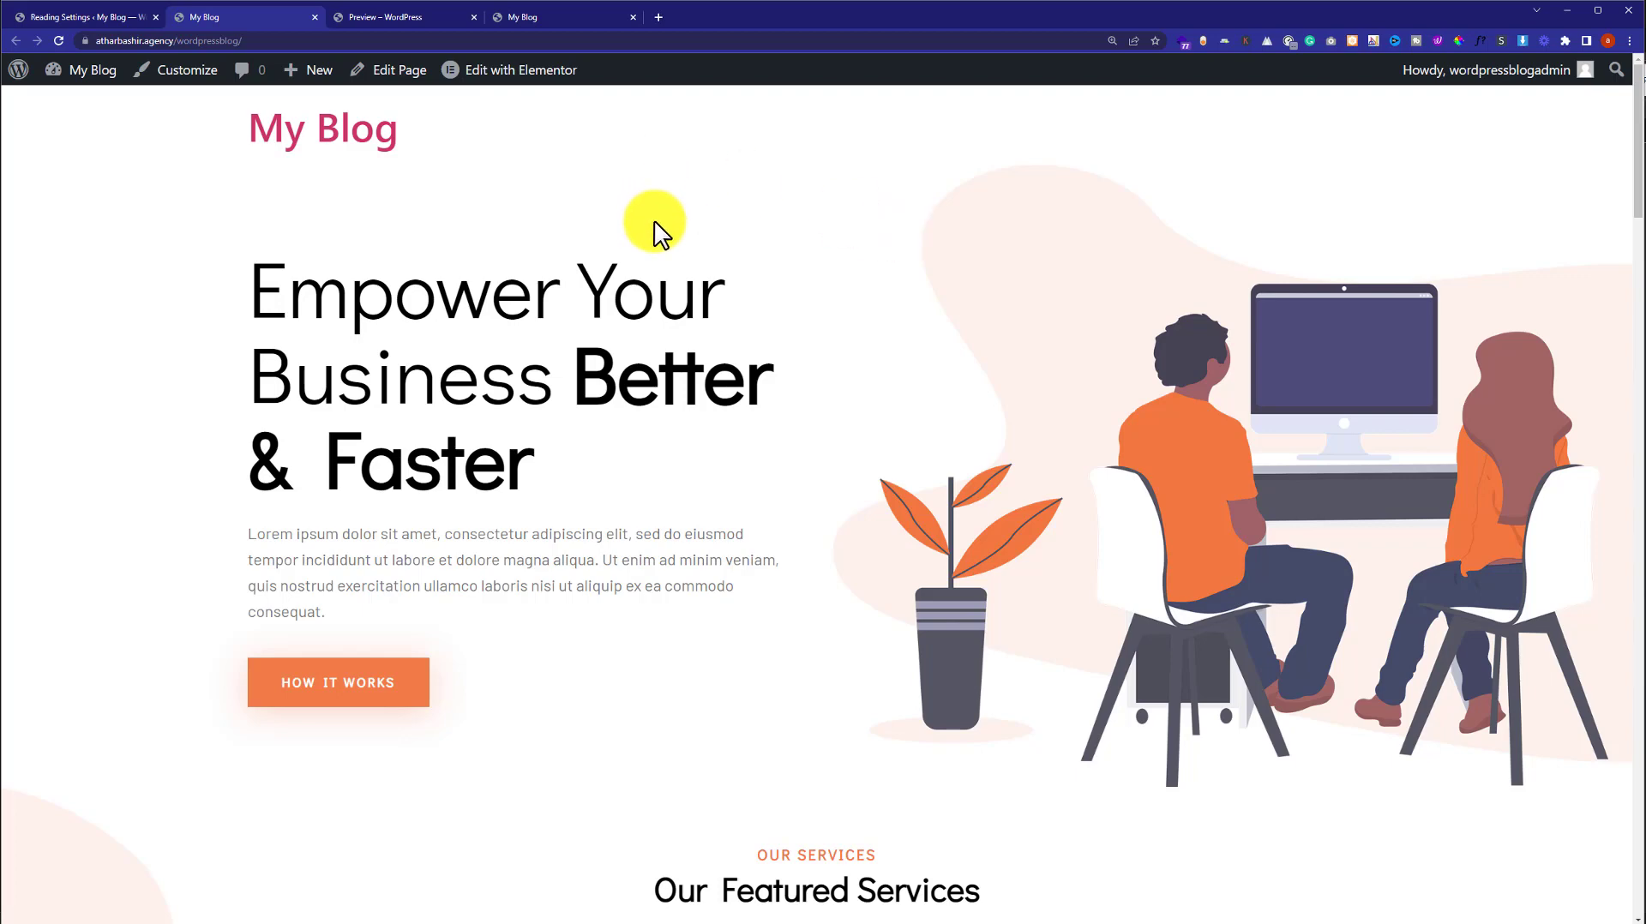
scroll(652, 227, down, 20)
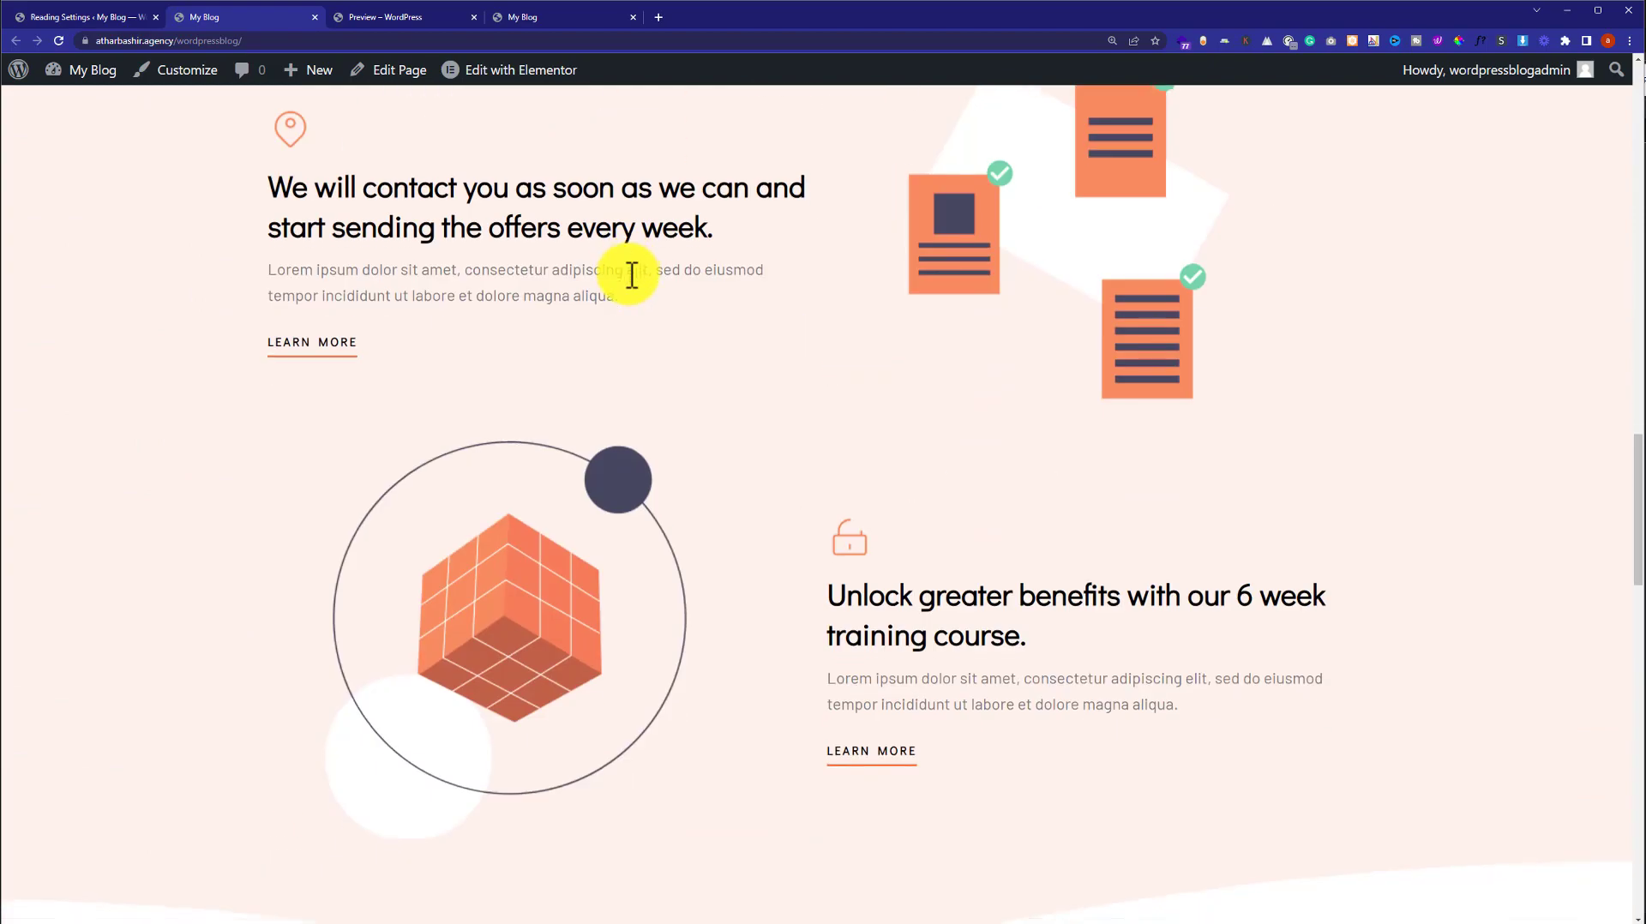
scroll(626, 283, down, 20)
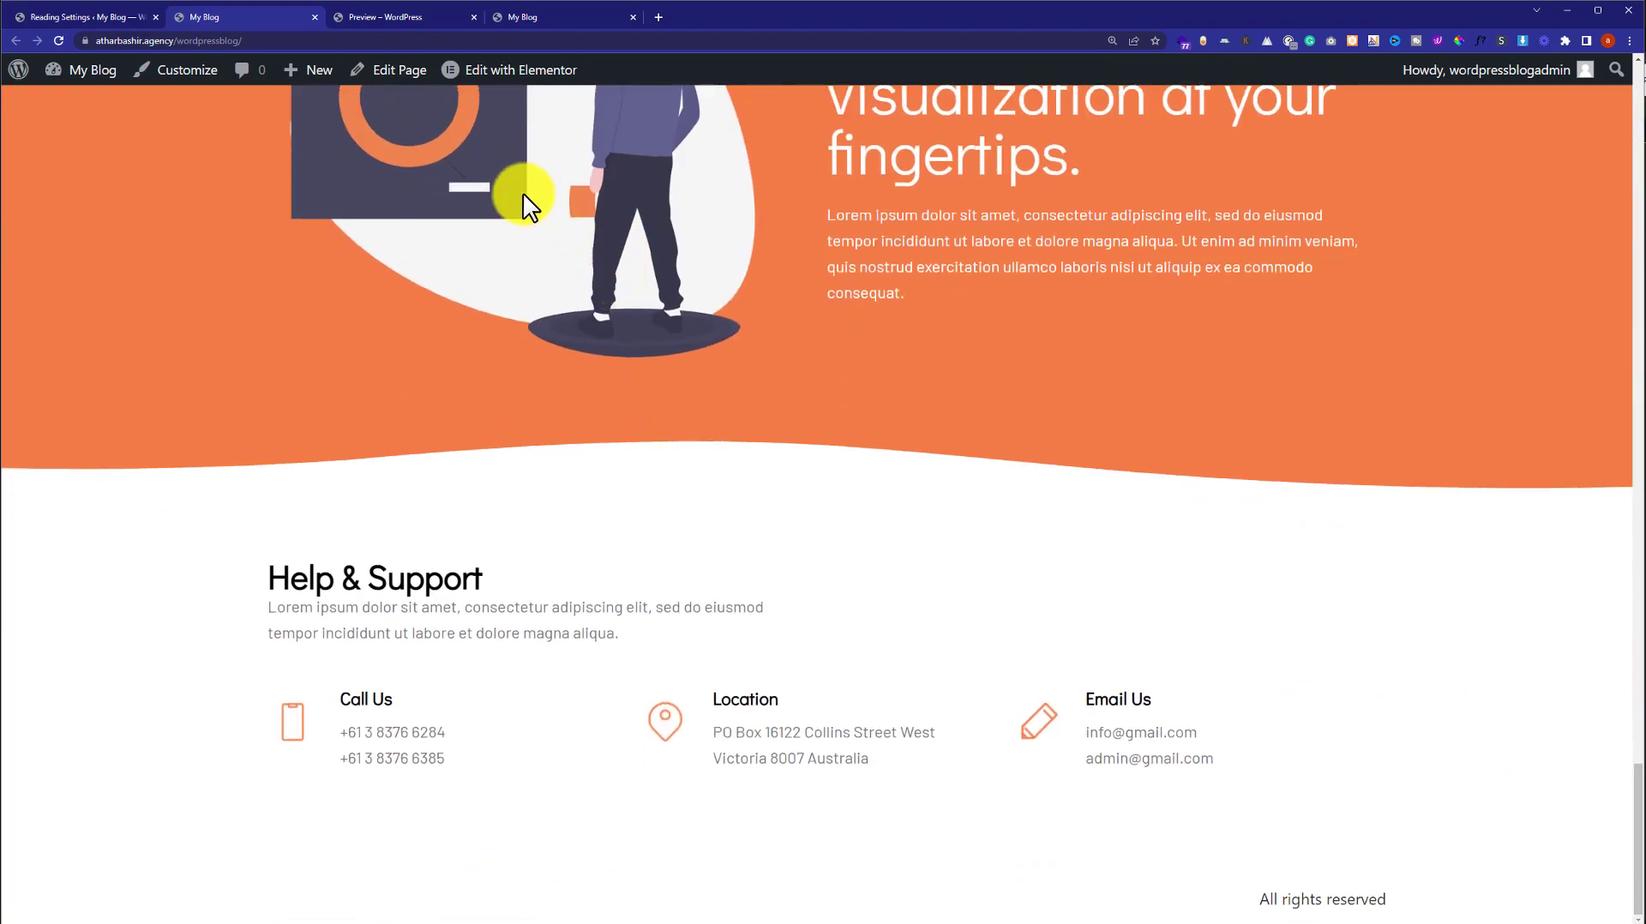
- Return to the earlier tab showing the old 'Mindblown' default blog and scroll through it
click(566, 15)
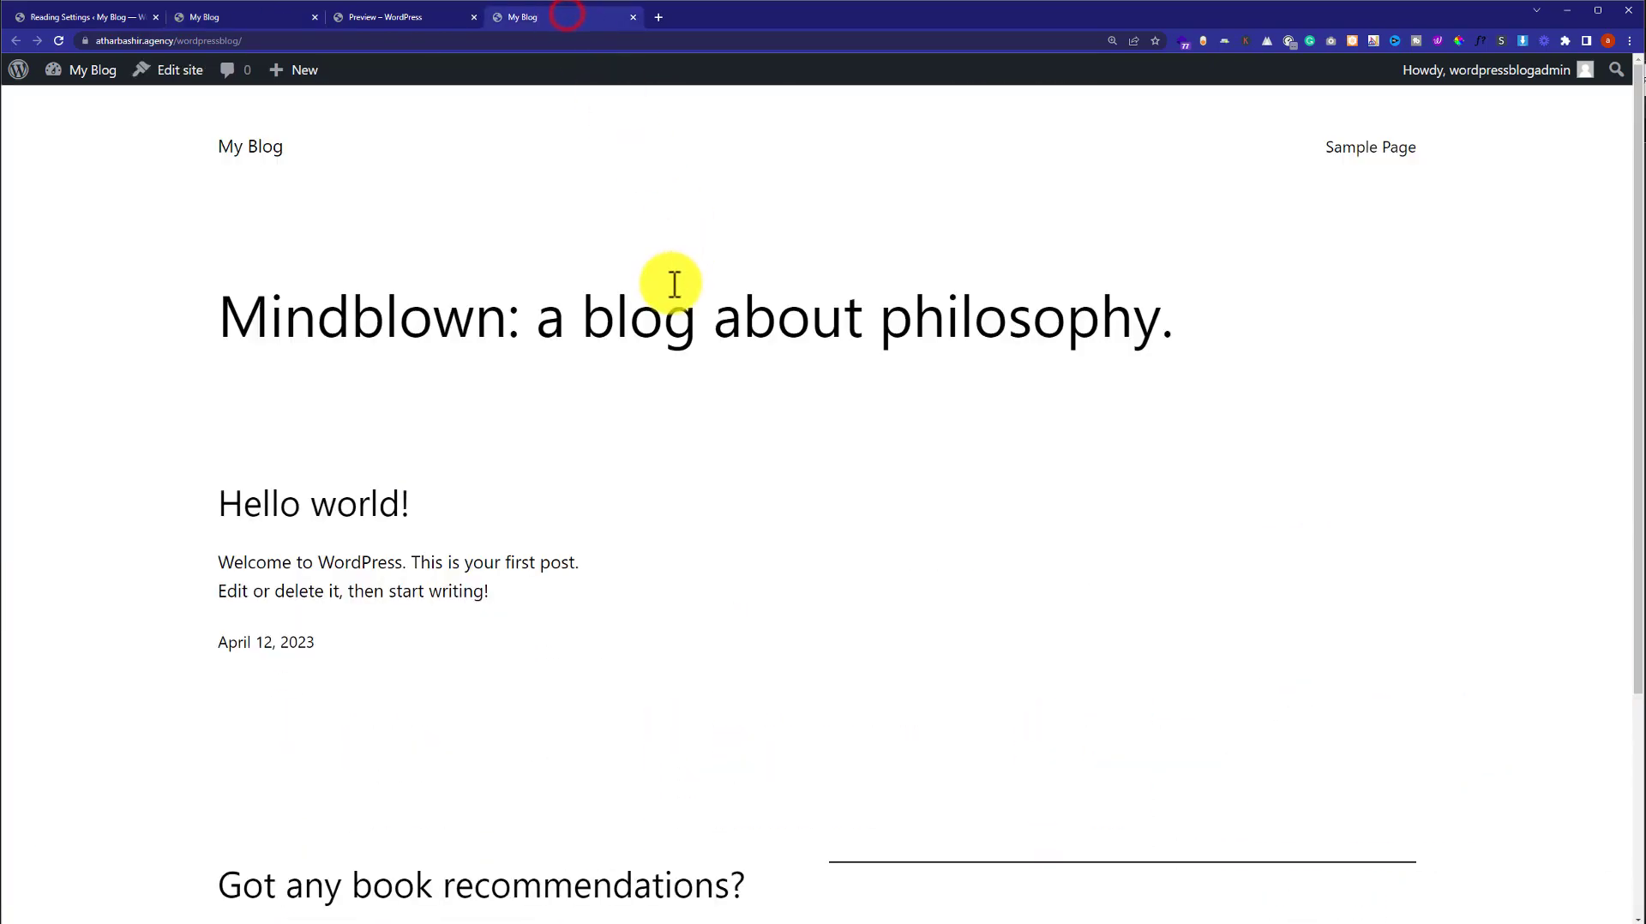
scroll(669, 291, down, 3)
scroll(661, 294, up, 3)
scroll(655, 291, down, 3)
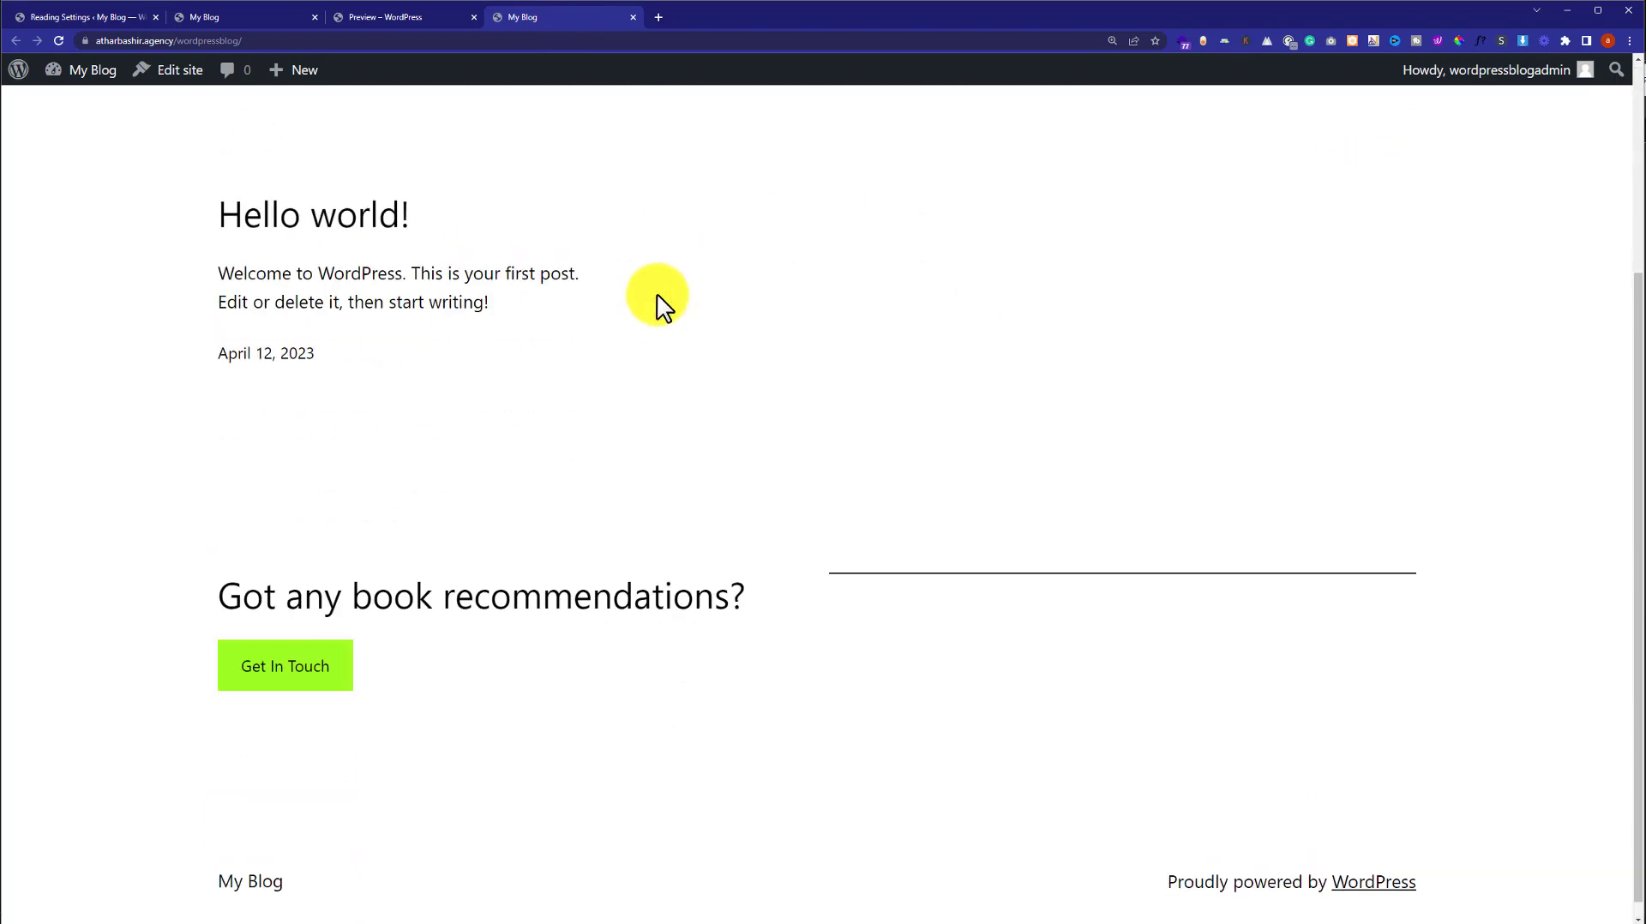
scroll(664, 304, up, 3)
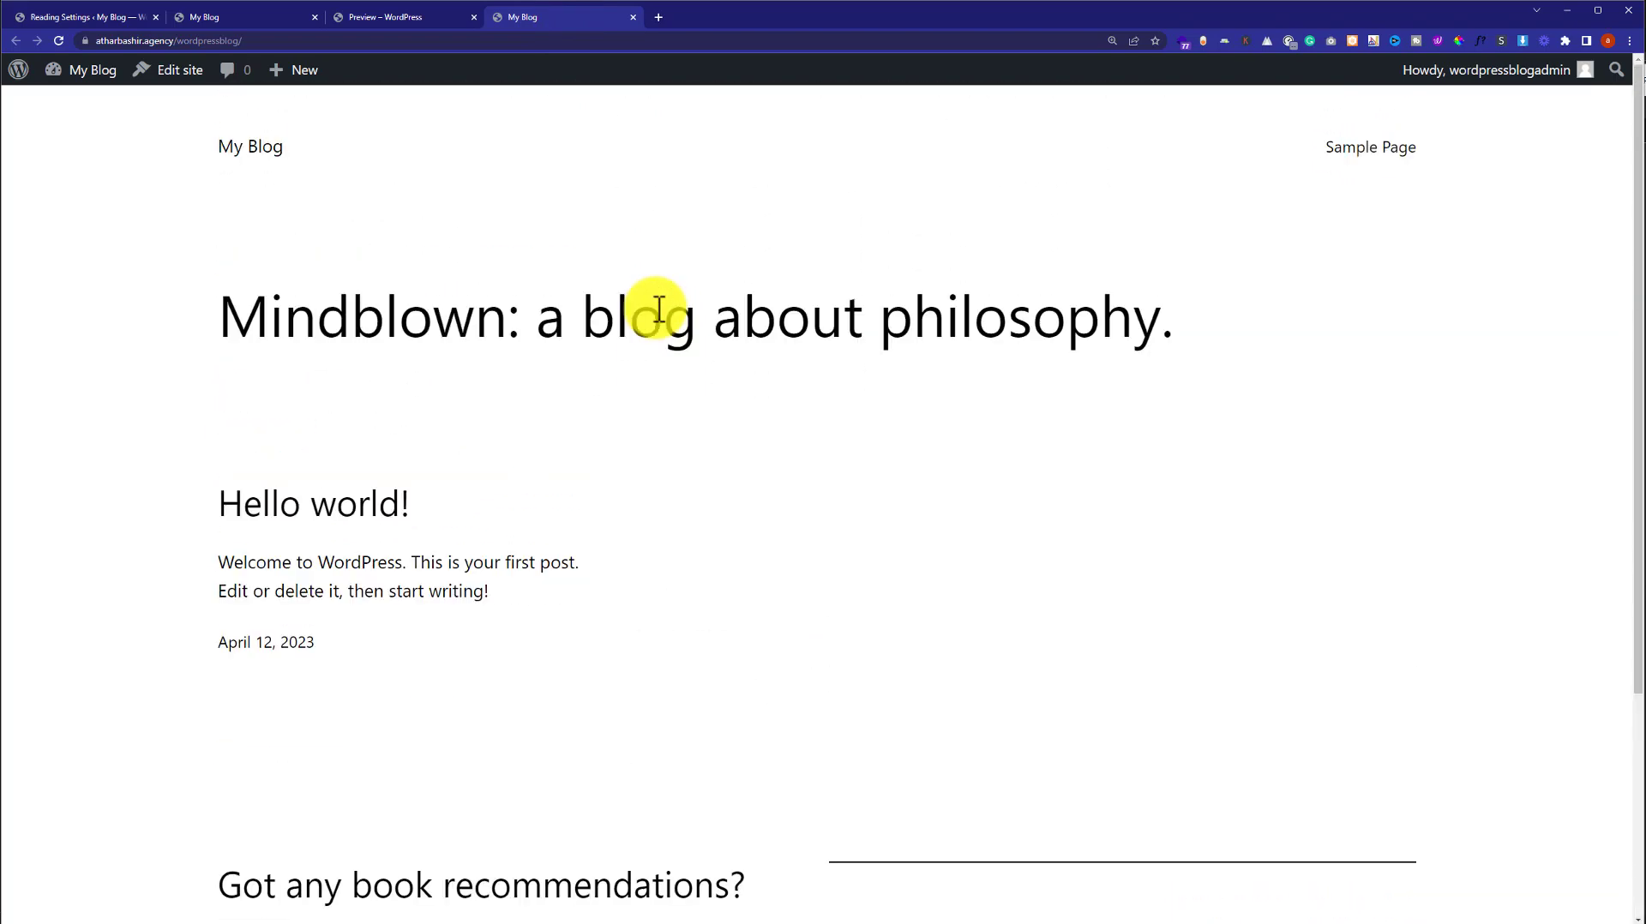